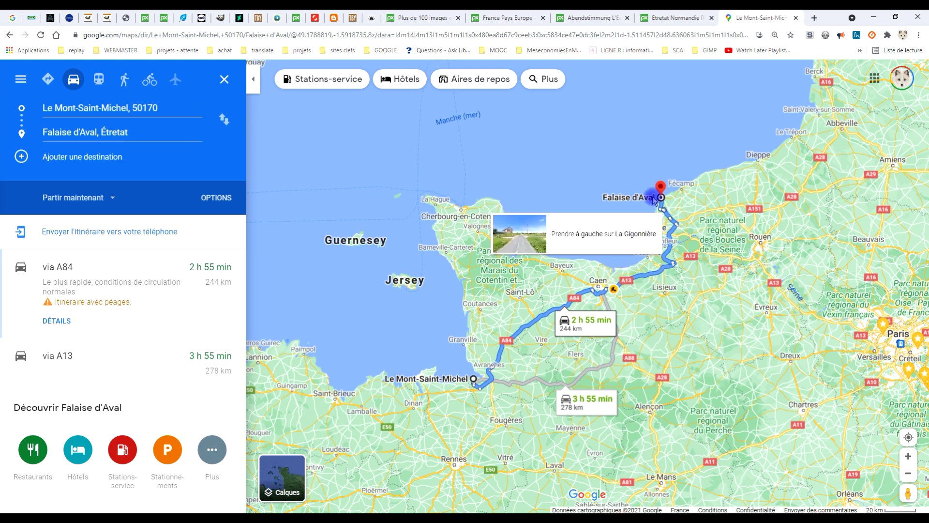
Step: Copy the purple France map image from its Pixabay page to the clipboard
{"action": "left_click", "coordinate": [590, 20]}
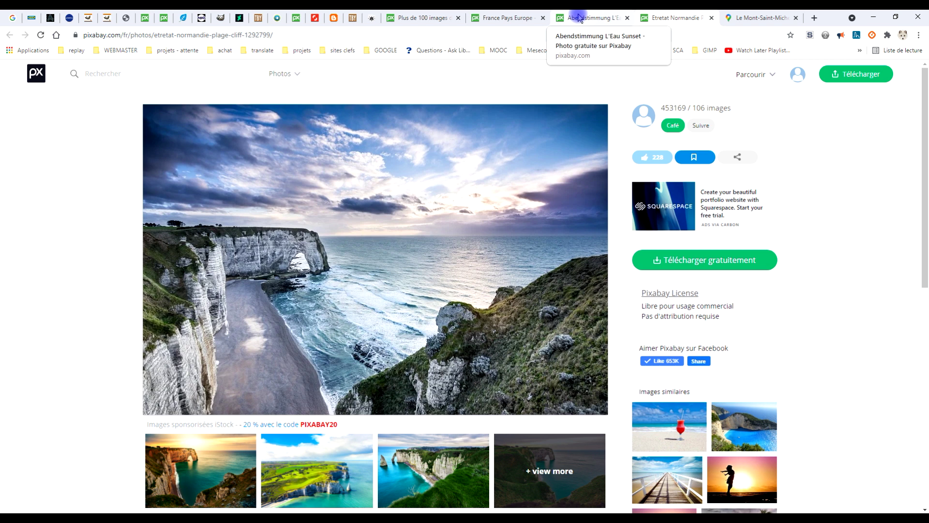
{"action": "left_click", "coordinate": [579, 17]}
{"action": "left_click", "coordinate": [670, 18]}
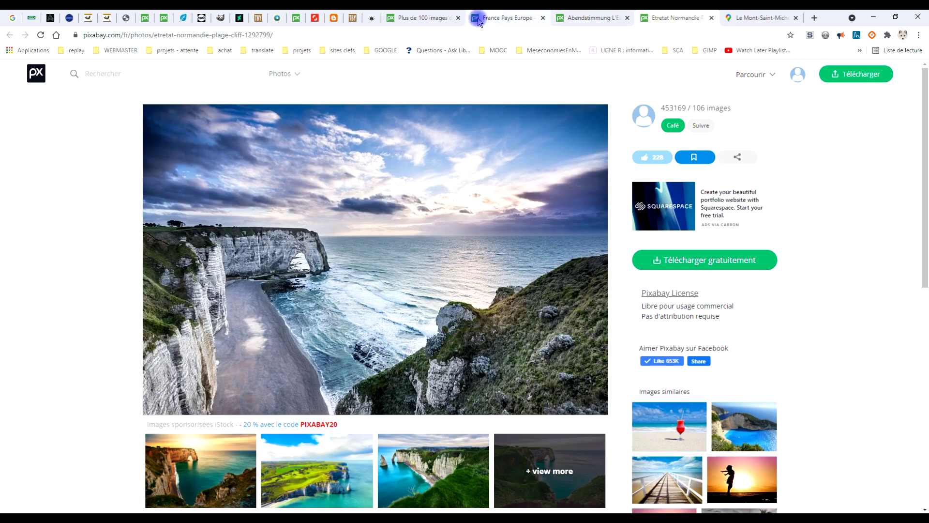
{"action": "left_click", "coordinate": [490, 18]}
{"action": "left_click", "coordinate": [441, 18]}
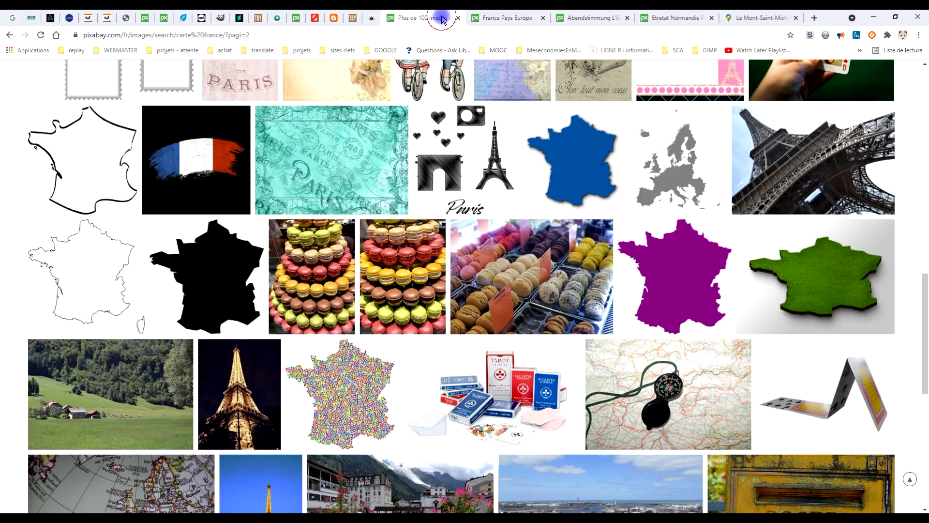
{"action": "left_click", "coordinate": [512, 18]}
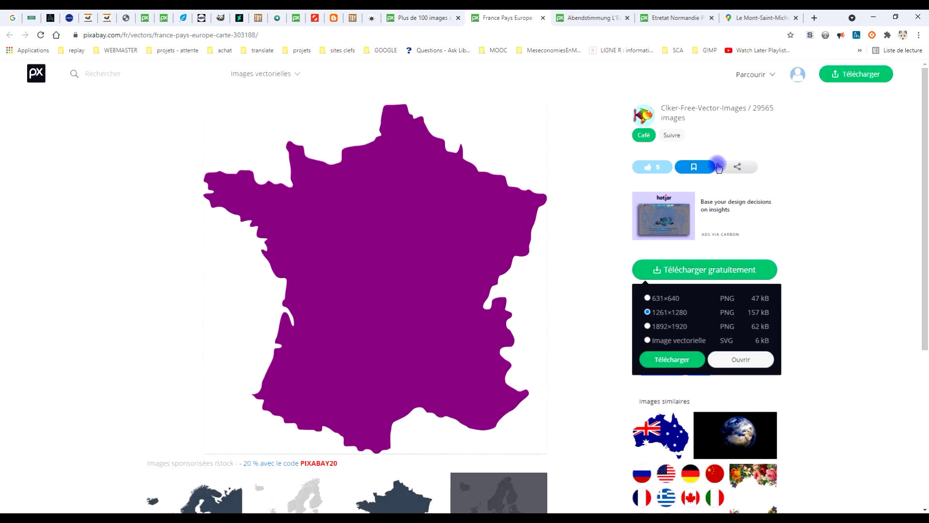
{"action": "right_click", "coordinate": [380, 194]}
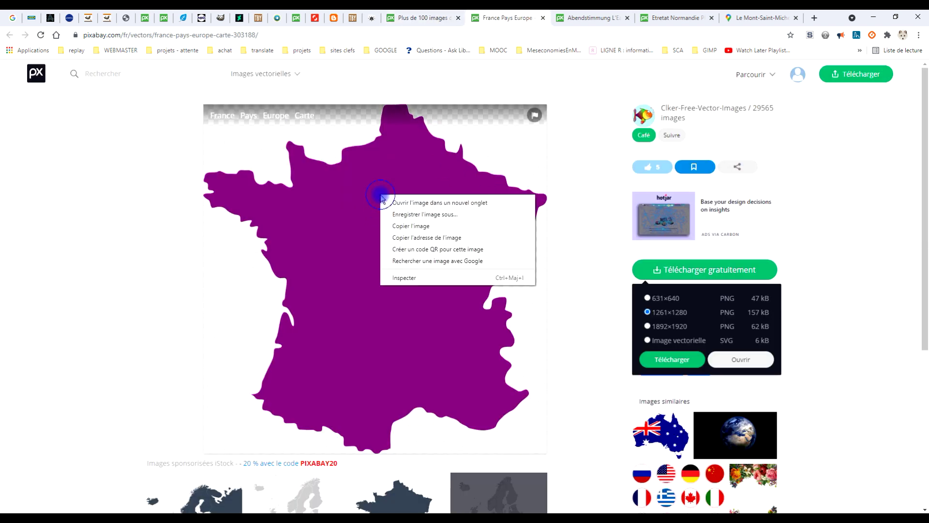
{"action": "left_click", "coordinate": [417, 226]}
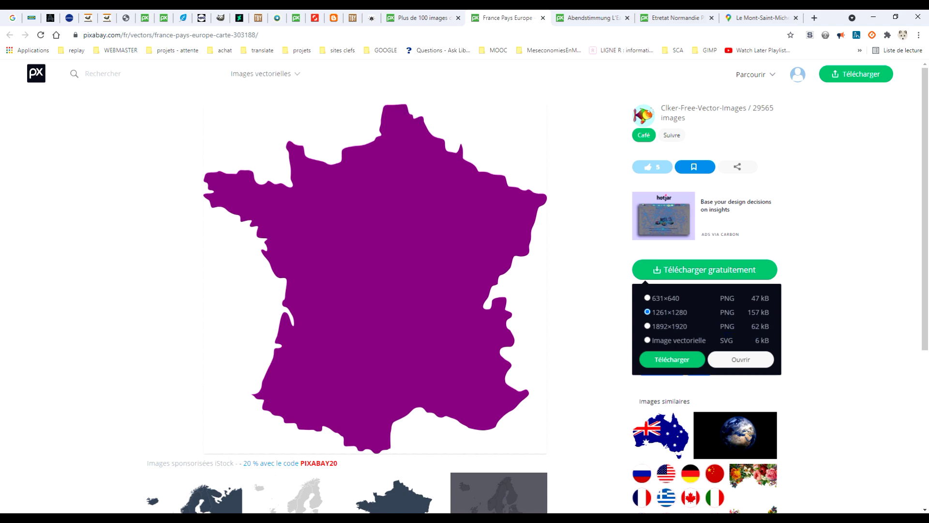
Step: Switch to GIMP and paste the copied France map as a new image
{"action": "left_click", "coordinate": [87, 517]}
{"action": "left_click", "coordinate": [36, 27]}
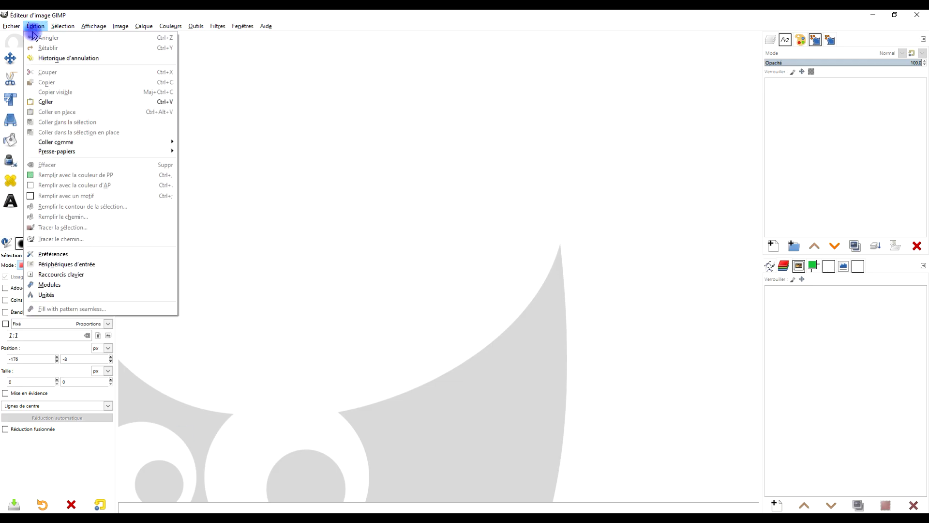
{"action": "mouse_move", "coordinate": [129, 141]}
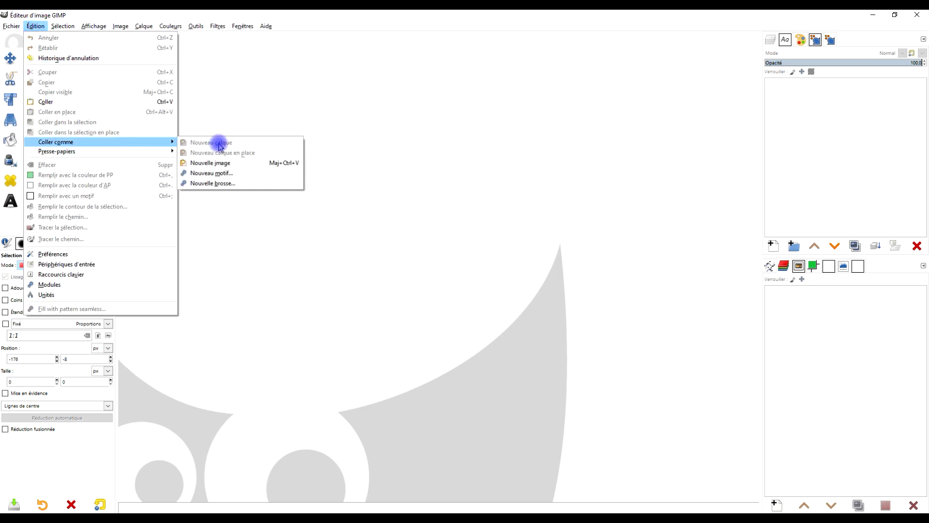
{"action": "left_click", "coordinate": [220, 164]}
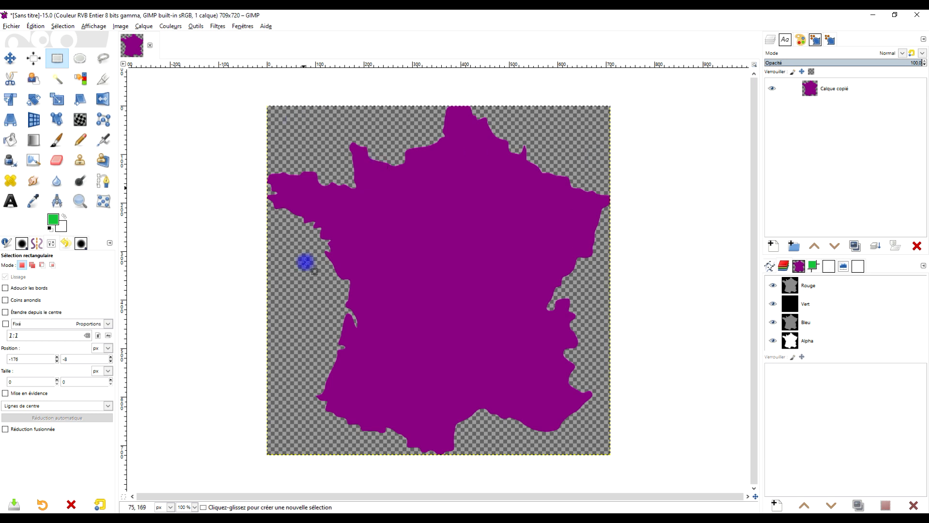
Step: Add a white-filled layer named "fond" and move it below the map layer
{"action": "left_click", "coordinate": [774, 247]}
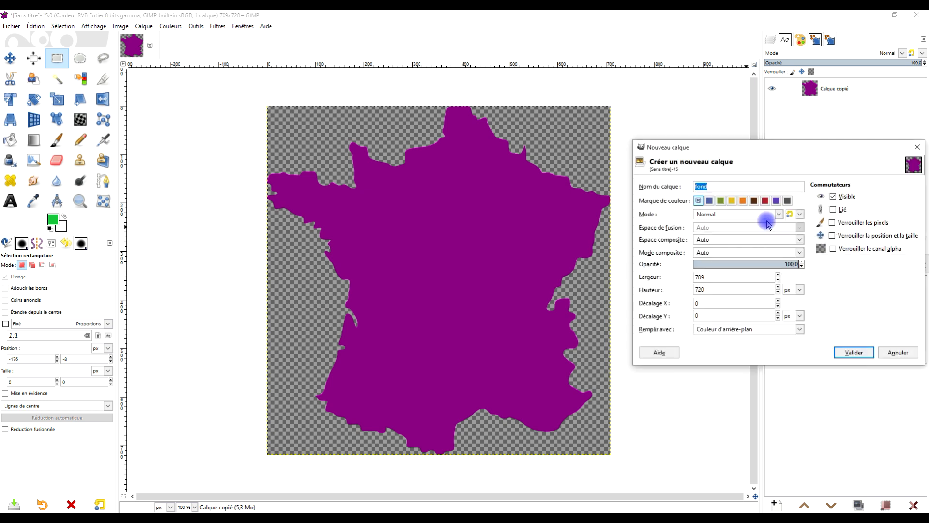
{"action": "left_click", "coordinate": [742, 328]}
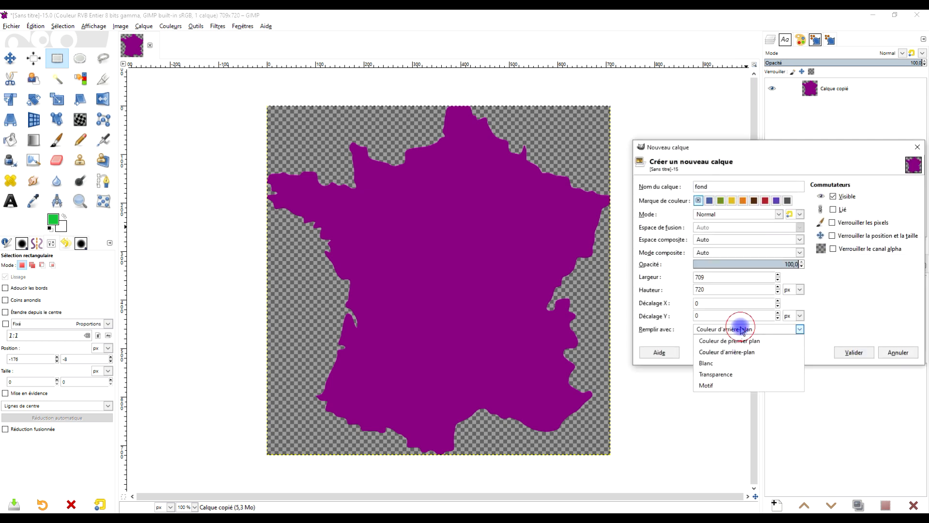
{"action": "left_click", "coordinate": [720, 365]}
{"action": "left_click", "coordinate": [852, 352]}
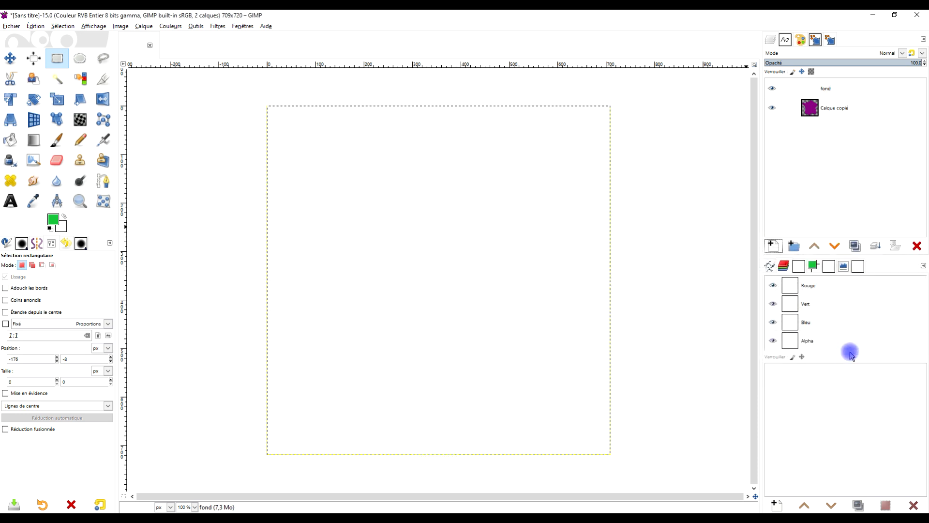
{"action": "left_click", "coordinate": [835, 247]}
Step: Rename the pasted map layer as "FRANCE"
{"action": "double_click", "coordinate": [834, 87]}
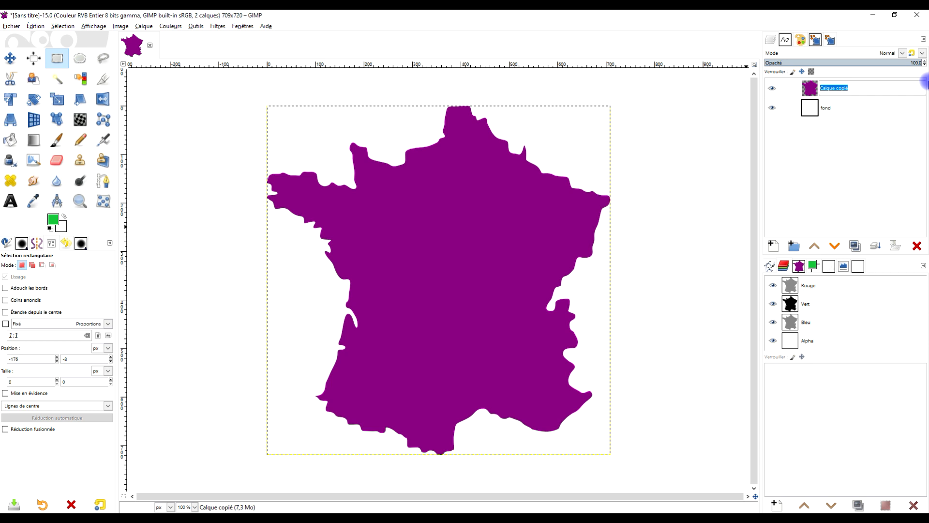
{"action": "key", "text": "Caps_Lock"}
{"action": "type", "text": "FRAN"}
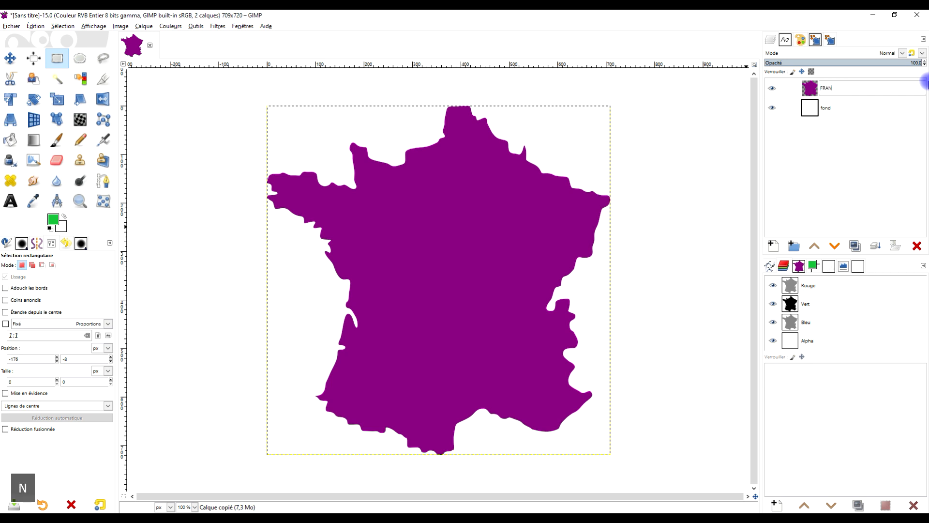
{"action": "key", "text": "Return"}
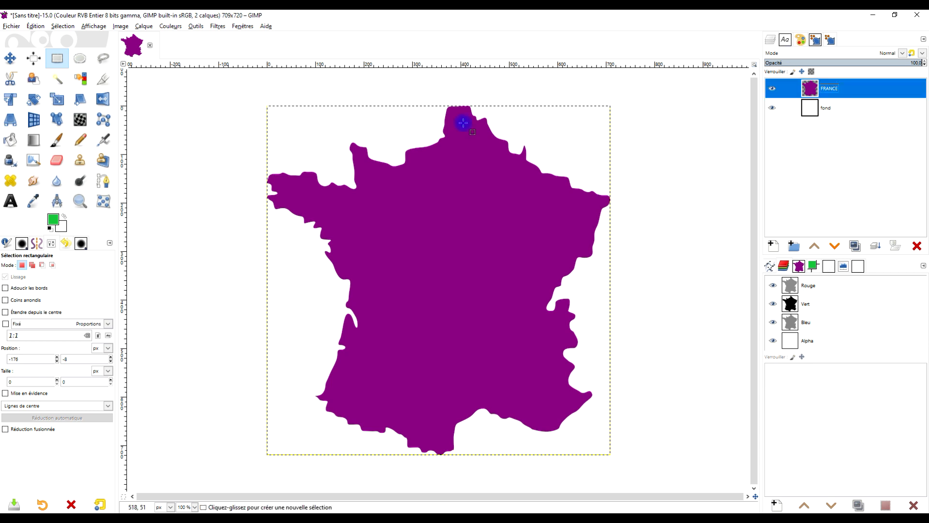
Step: Add a transparent layer named "CHEMIN" above the FRANCE layer
{"action": "scroll", "coordinate": [373, 159], "scroll_direction": "up", "scroll_amount": 4}
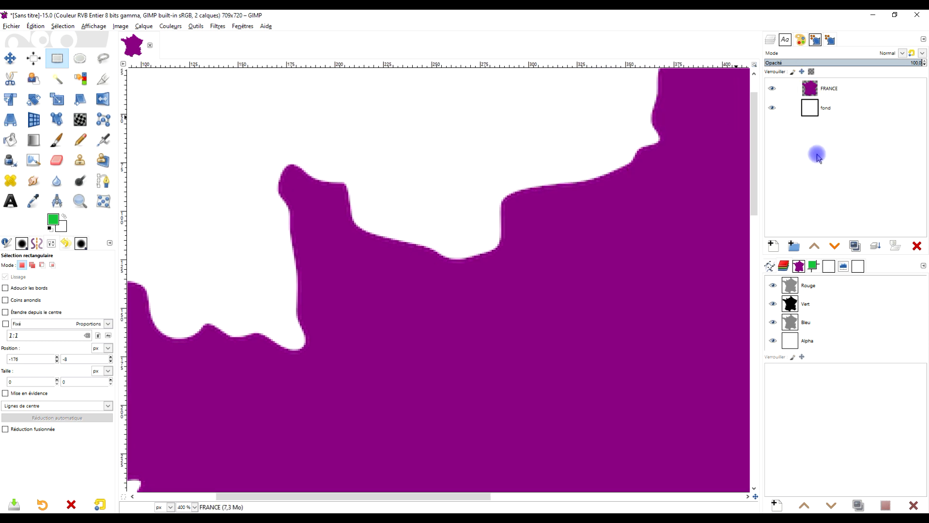
{"action": "left_click", "coordinate": [774, 247]}
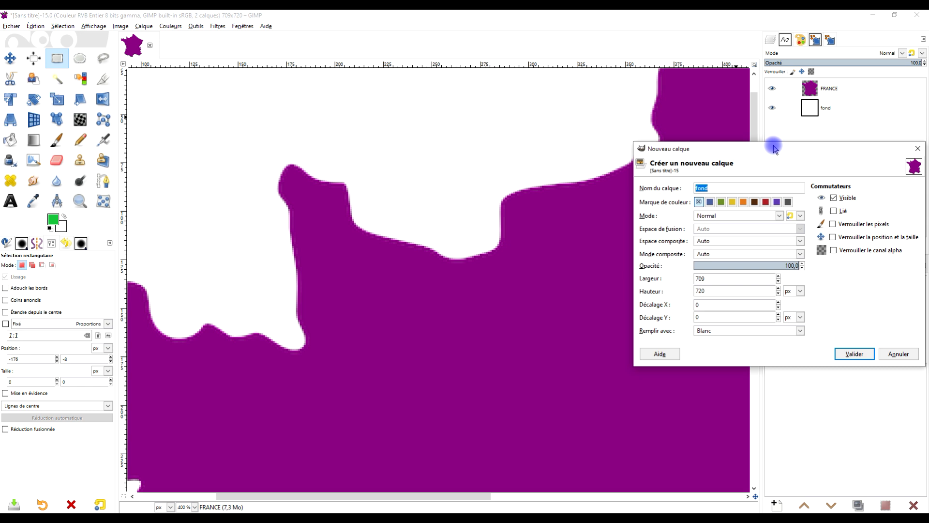
{"action": "type", "text": "CHEMIN"}
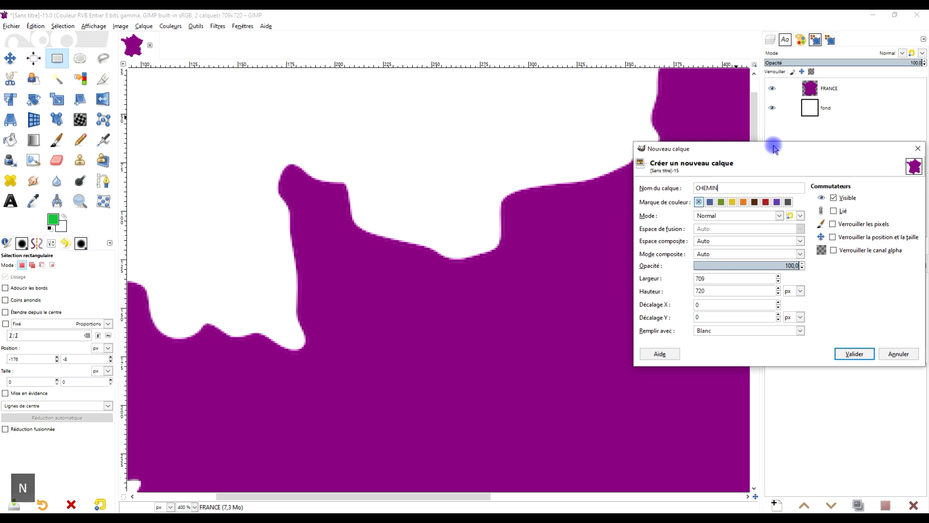
{"action": "left_click", "coordinate": [742, 331]}
{"action": "left_click", "coordinate": [745, 377]}
{"action": "left_click", "coordinate": [853, 355]}
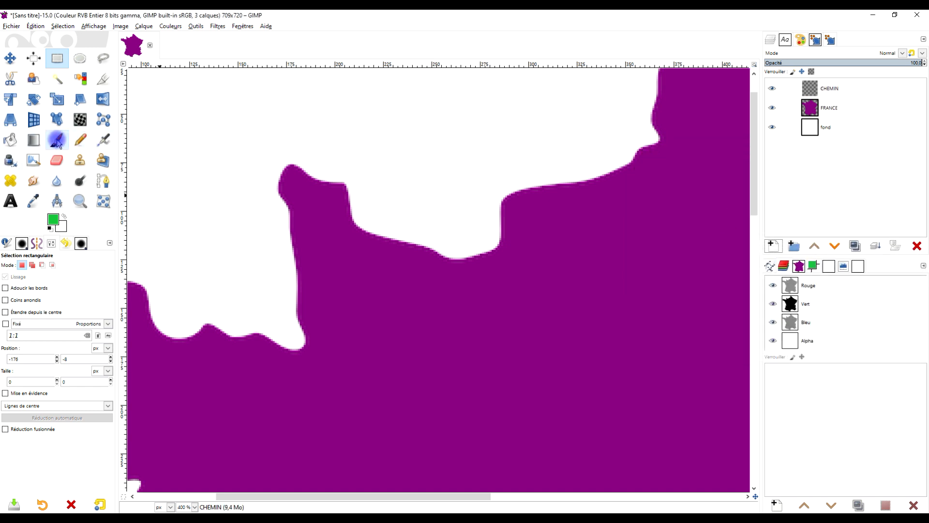
Step: Choose the Paintbrush and set the foreground colour to dark blue 000780
{"action": "left_click", "coordinate": [57, 141]}
{"action": "left_click", "coordinate": [55, 223]}
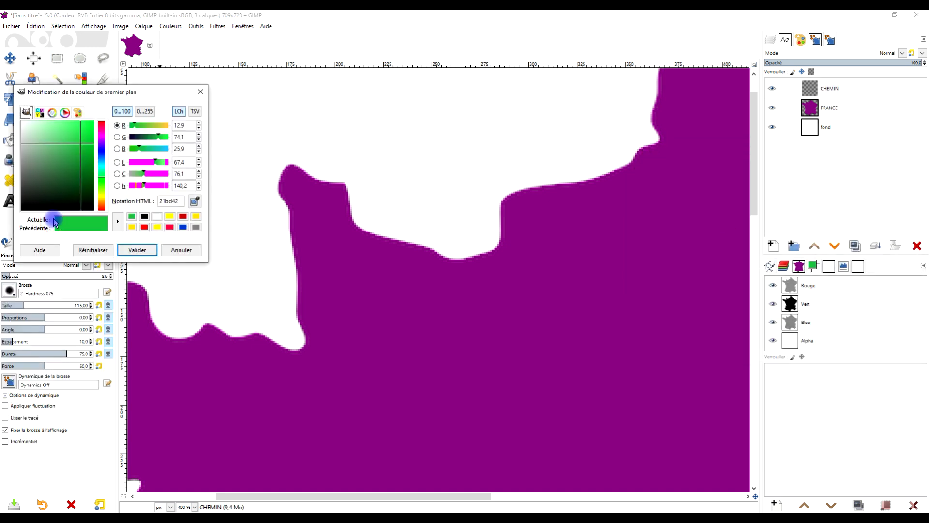
{"action": "left_click", "coordinate": [104, 157]}
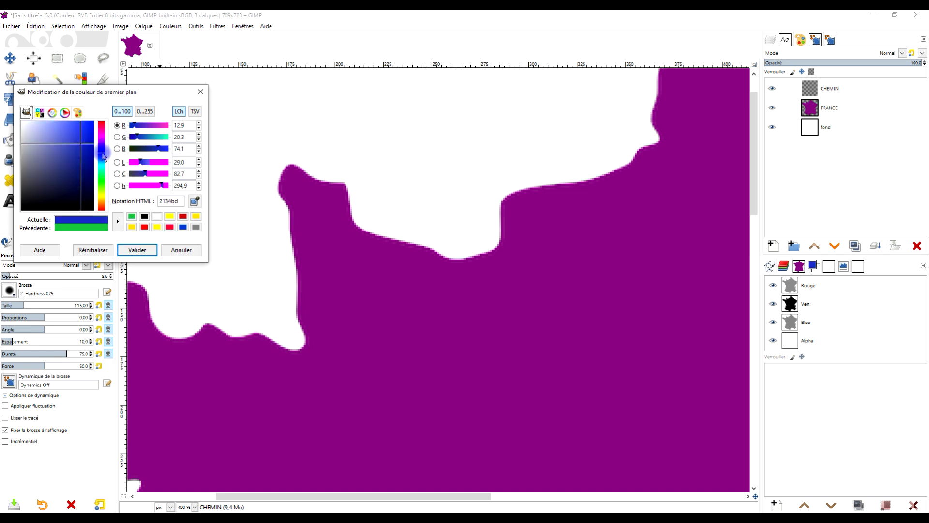
{"action": "mouse_move", "coordinate": [103, 154]}
{"action": "left_mouse_down"}
{"action": "mouse_move", "coordinate": [87, 148]}
{"action": "mouse_move", "coordinate": [107, 165]}
{"action": "left_mouse_up"}
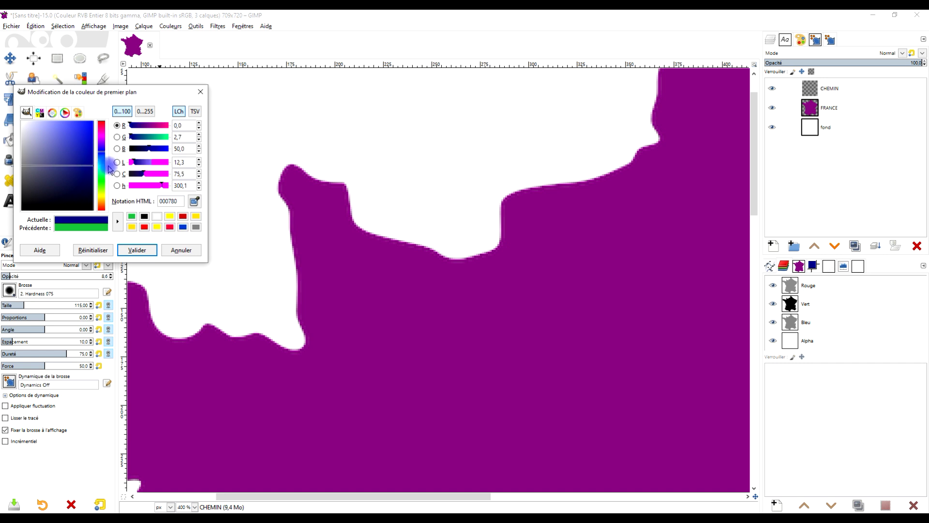
{"action": "left_click", "coordinate": [146, 248]}
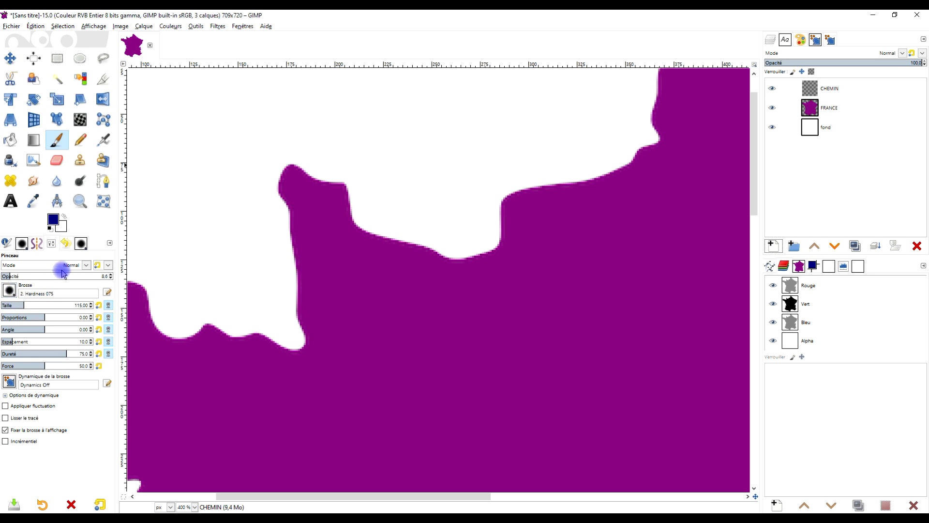
Step: Set the paintbrush to 100 opacity with the "2. Hardness 100" brush at size 23
{"action": "left_click_drag", "start_coordinate": [27, 276], "coordinate": [148, 275]}
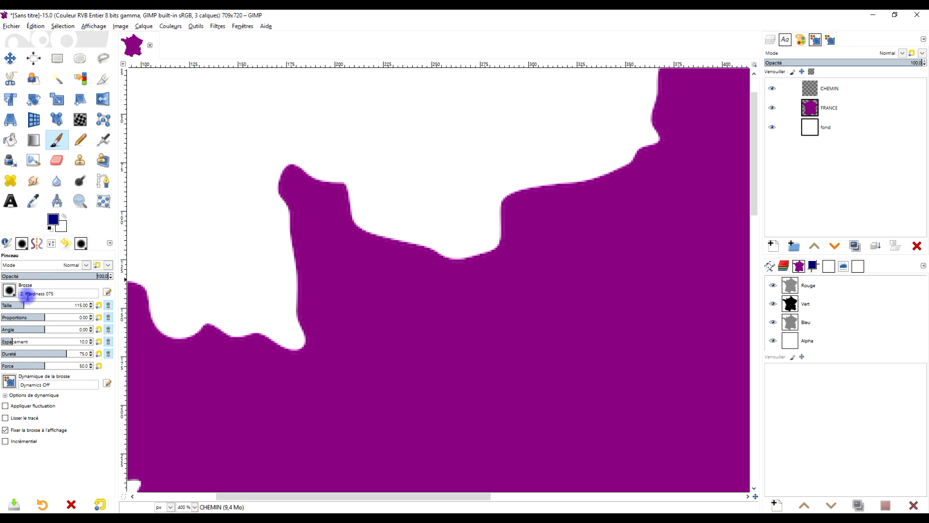
{"action": "left_click", "coordinate": [9, 290]}
{"action": "left_click", "coordinate": [47, 321]}
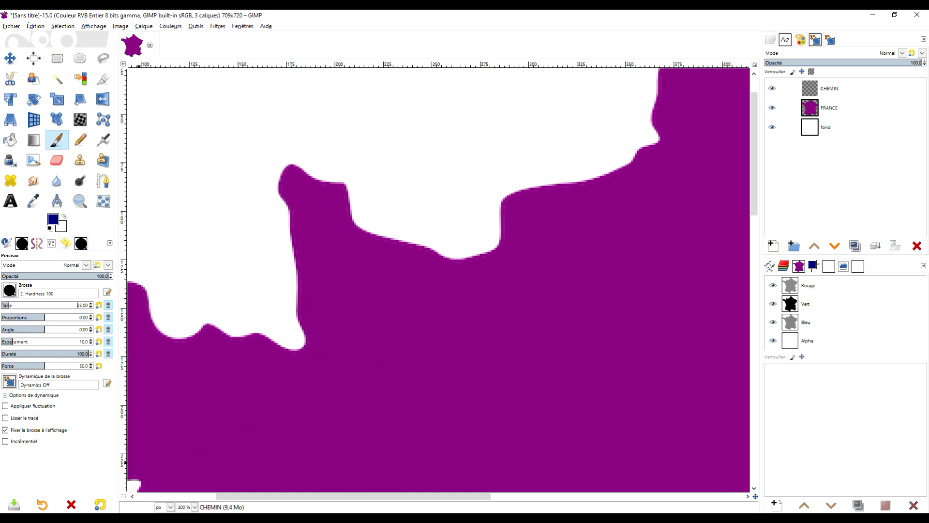
Step: Using the Google Maps route as reference, paint a dark blue line on CHEMIN from Mont-Saint-Michel to Étretat along the map's northwest coast
{"action": "key", "text": "alt+Tab"}
{"action": "left_click", "coordinate": [745, 17]}
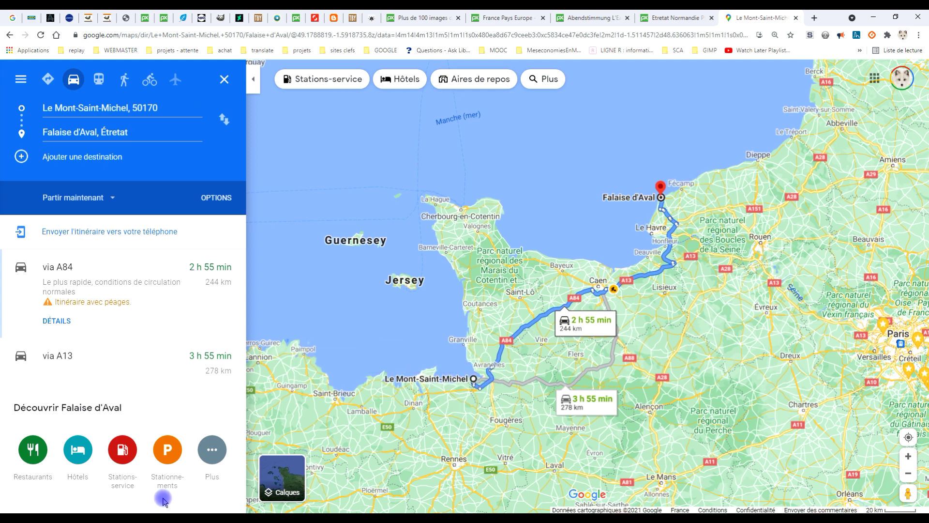
{"action": "left_click", "coordinate": [155, 512]}
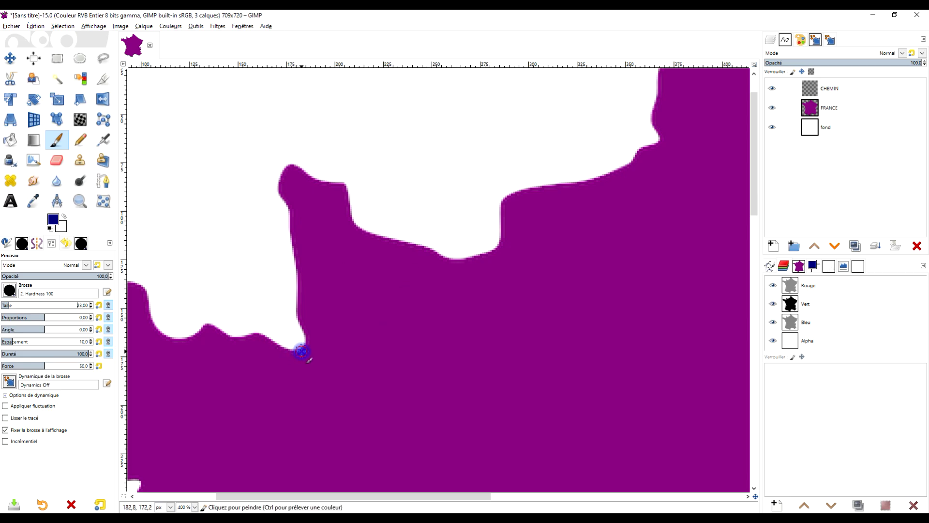
{"action": "mouse_move", "coordinate": [330, 343]}
{"action": "left_mouse_down"}
{"action": "mouse_move", "coordinate": [380, 338]}
{"action": "mouse_move", "coordinate": [401, 321]}
{"action": "mouse_move", "coordinate": [515, 286]}
{"action": "mouse_move", "coordinate": [537, 265]}
{"action": "mouse_move", "coordinate": [538, 235]}
{"action": "left_mouse_up"}
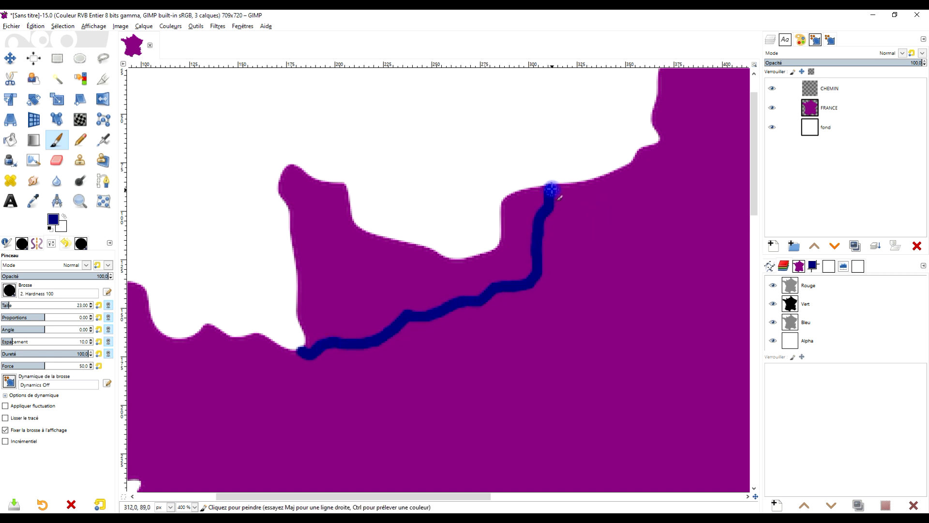
{"action": "left_click", "coordinate": [772, 89]}
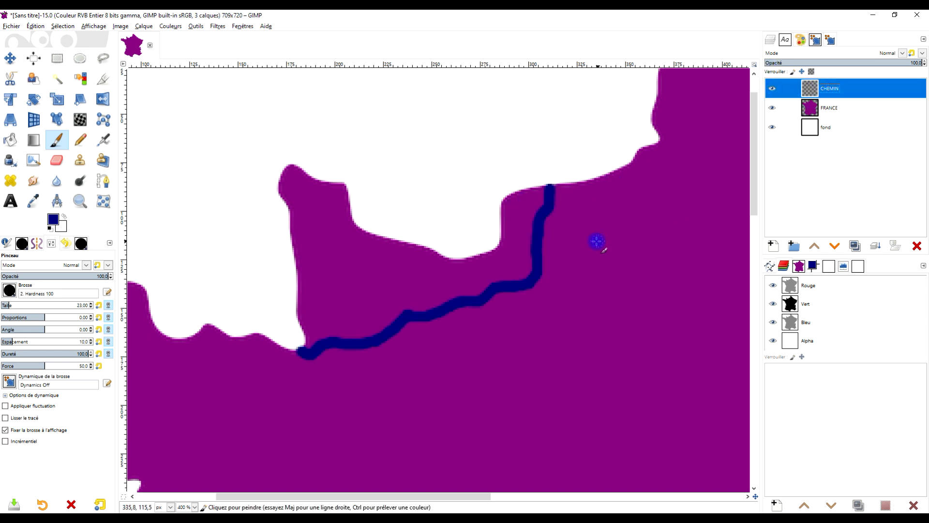
{"action": "key", "text": "1"}
{"action": "scroll", "coordinate": [393, 218], "scroll_direction": "up", "scroll_amount": 3}
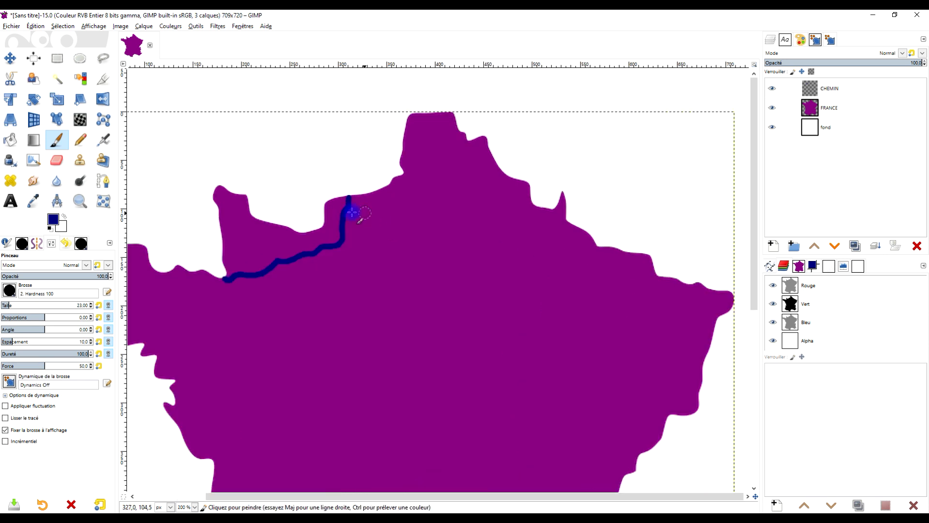
{"action": "scroll", "coordinate": [393, 218], "scroll_direction": "down", "scroll_amount": 2}
{"action": "scroll", "coordinate": [425, 272], "scroll_direction": "left", "scroll_amount": 2}
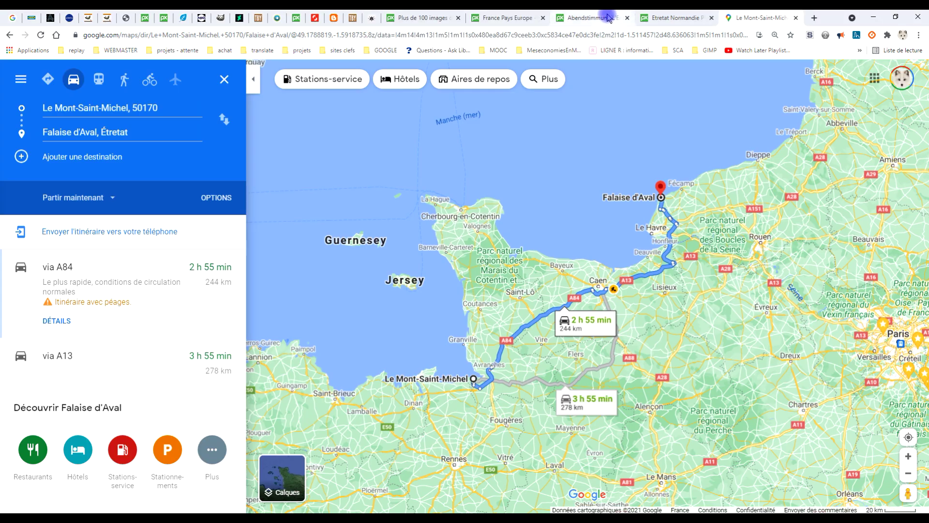
Step: Copy the Mont-Saint-Michel sunset photo from its Pixabay page and return to the France map in GIMP
{"action": "left_click", "coordinate": [609, 18]}
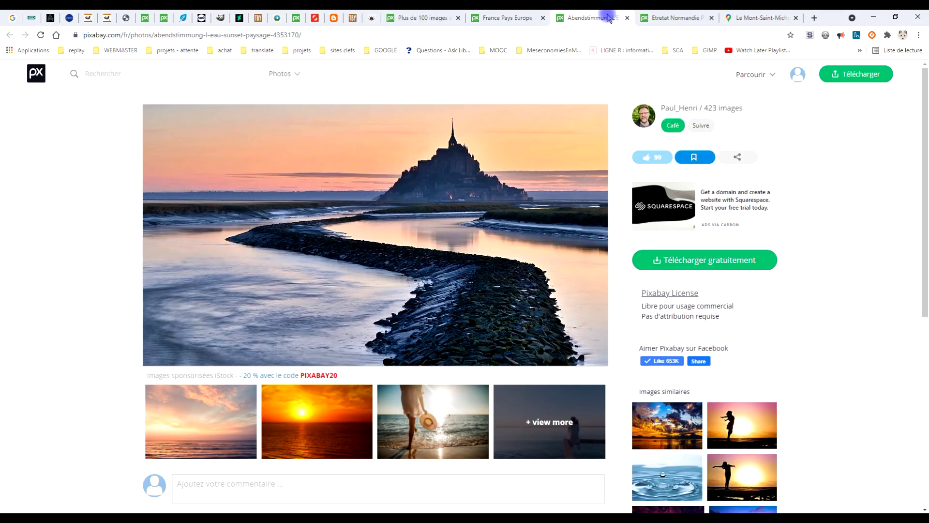
{"action": "right_click", "coordinate": [385, 165]}
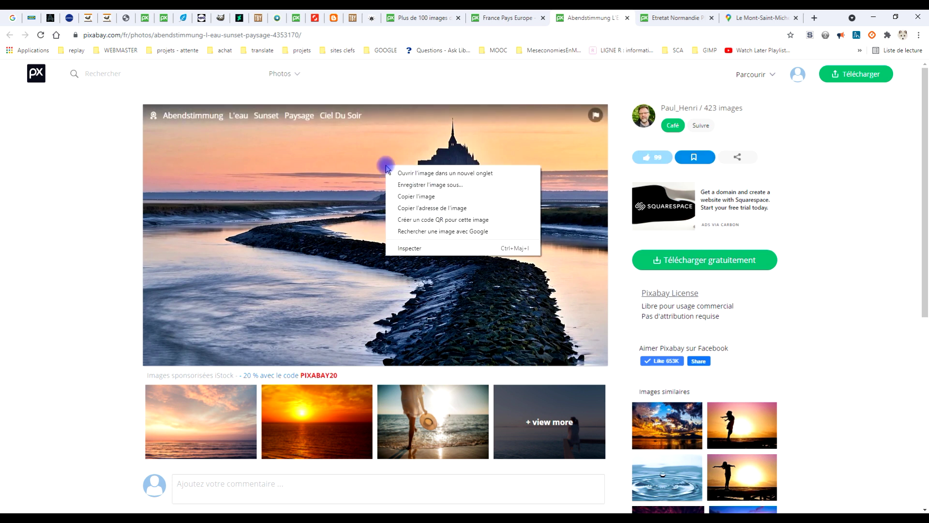
{"action": "left_click", "coordinate": [448, 197]}
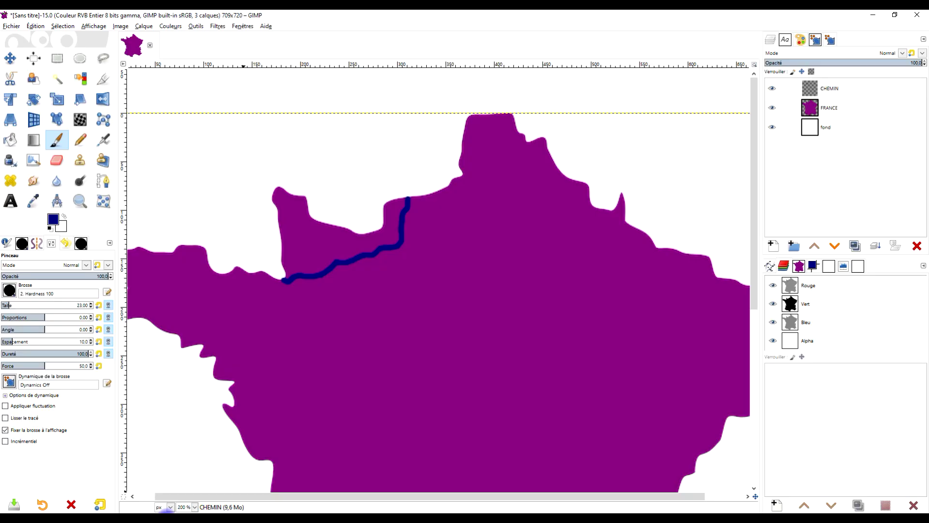
{"action": "scroll", "coordinate": [261, 211], "scroll_direction": "down", "scroll_amount": 2}
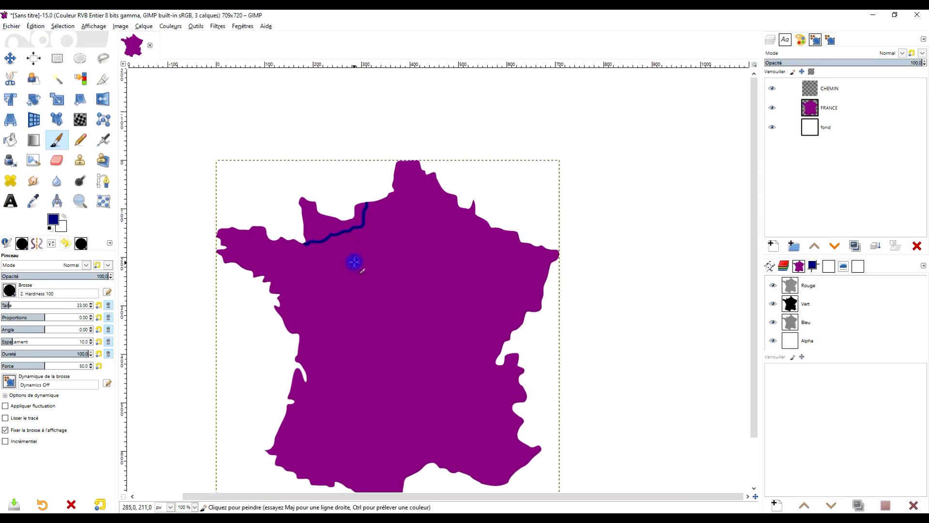
Step: Paste the copied Mont-Saint-Michel photo into the France map as a new layer
{"action": "left_click", "coordinate": [35, 26]}
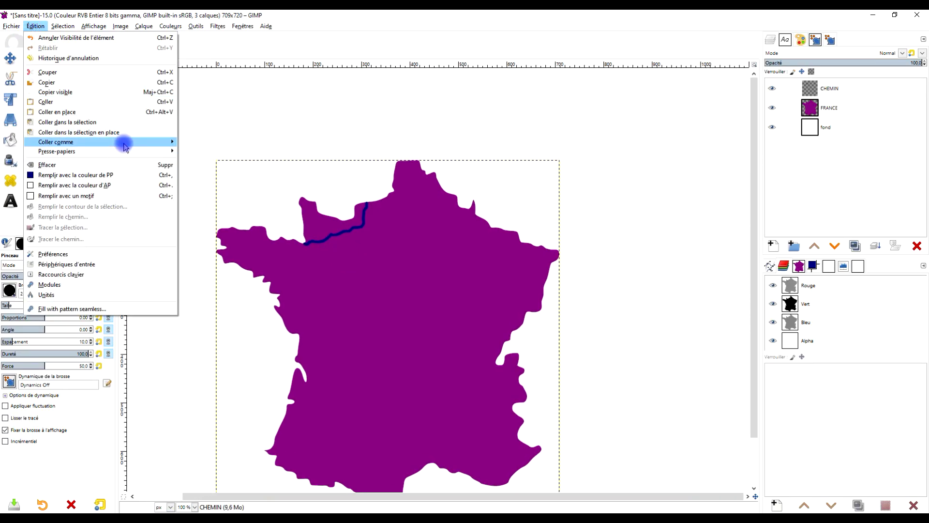
{"action": "mouse_move", "coordinate": [124, 144]}
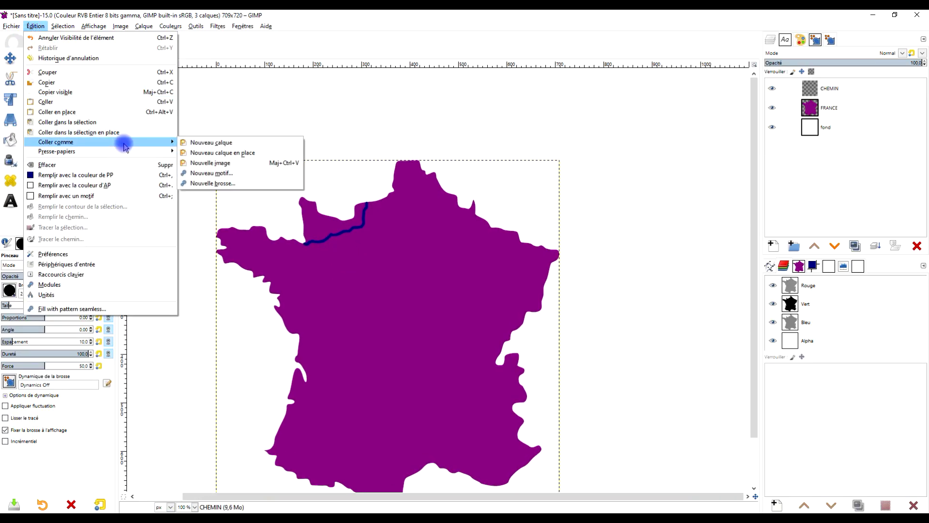
{"action": "left_click", "coordinate": [246, 145]}
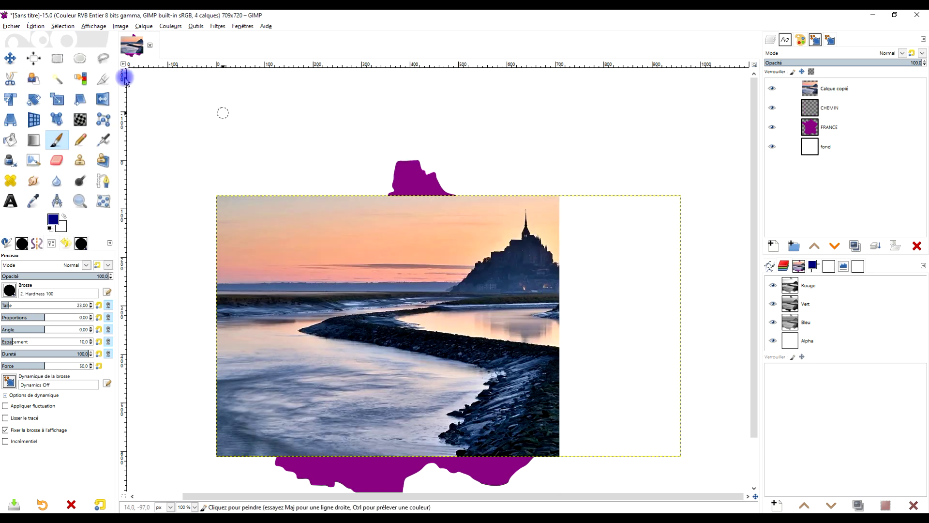
Step: Scale the Mont-Saint-Michel photo proportionally to about 315 × 177 px and place it over the west coast, just below the route's start
{"action": "left_click", "coordinate": [60, 99]}
{"action": "left_click", "coordinate": [453, 357]}
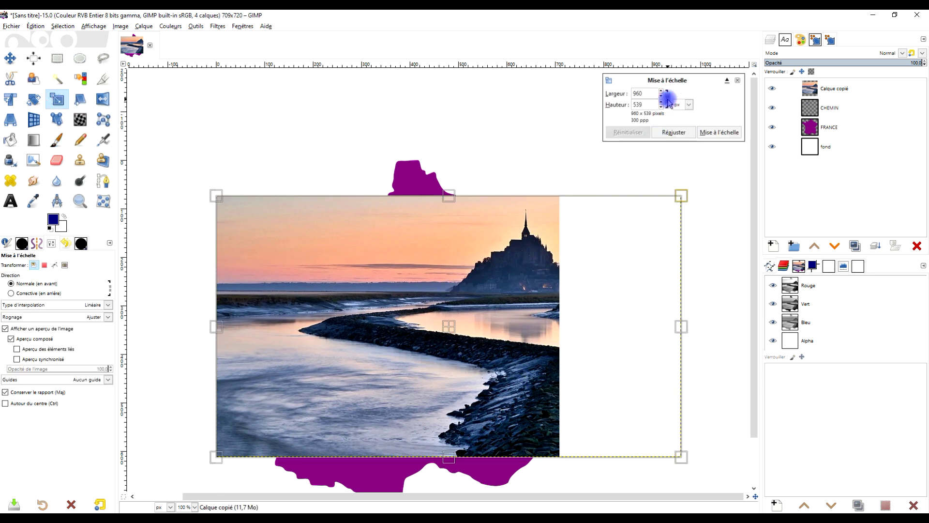
{"action": "left_click_drag", "start_coordinate": [683, 457], "coordinate": [331, 280]}
{"action": "left_click_drag", "start_coordinate": [285, 232], "coordinate": [314, 293]}
{"action": "left_click_drag", "start_coordinate": [365, 330], "coordinate": [388, 344]}
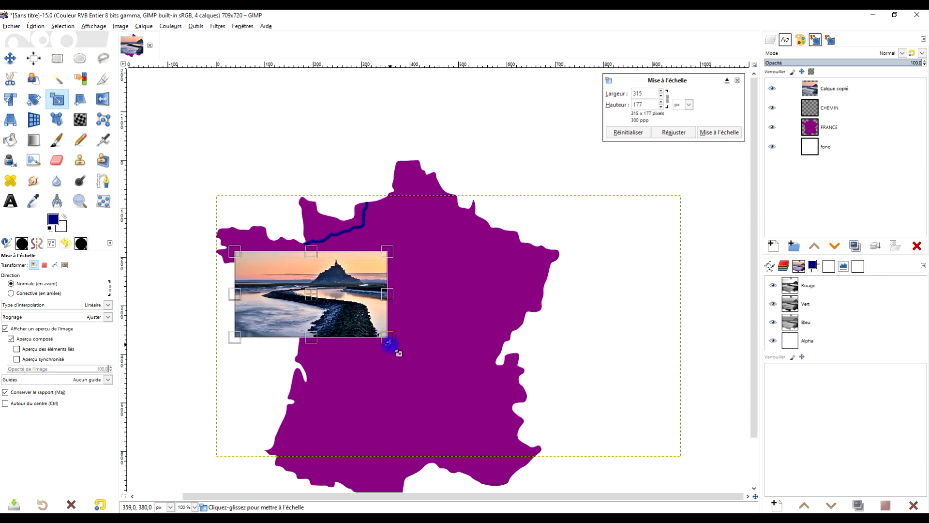
{"action": "left_click_drag", "start_coordinate": [322, 303], "coordinate": [316, 302]}
{"action": "left_click", "coordinate": [717, 131]}
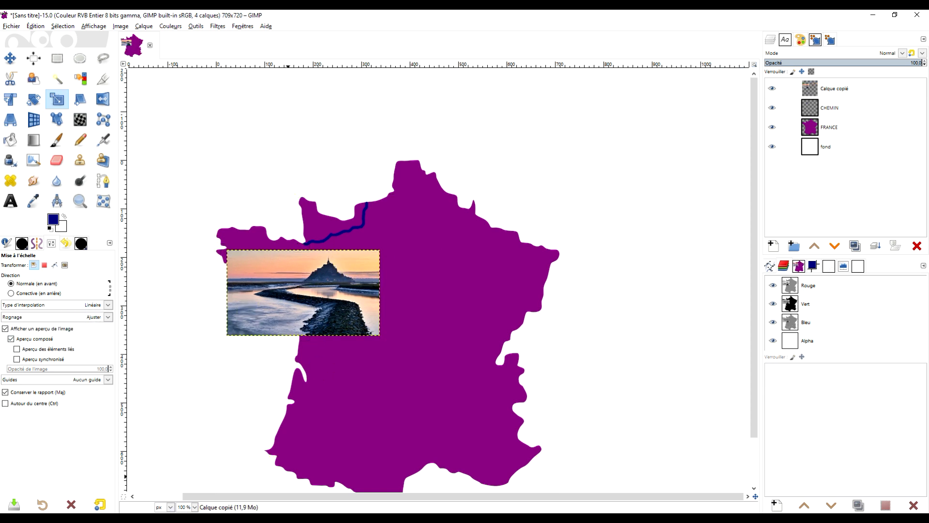
Step: Switch to the browser, copy the Étretat cliff photo from its Pixabay page, and return to the France map in GIMP
{"action": "key", "text": "alt+Tab"}
{"action": "left_click", "coordinate": [515, 18]}
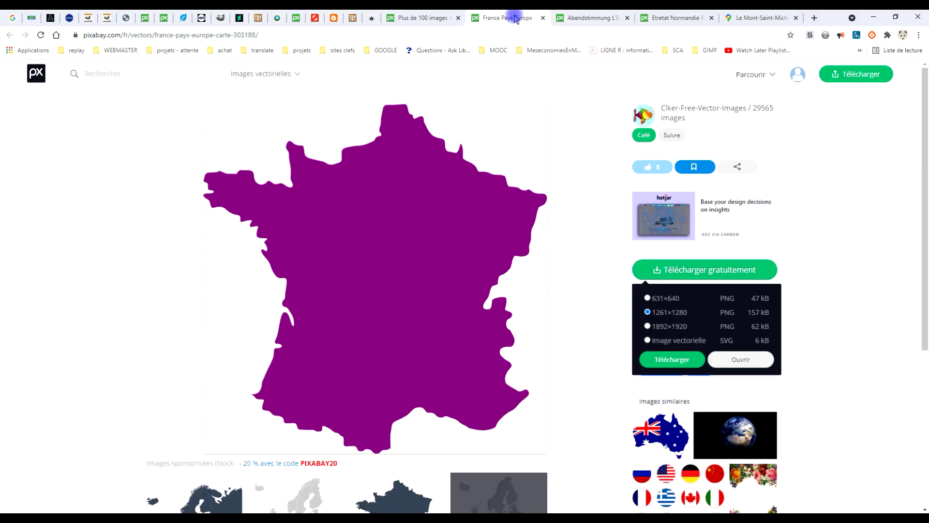
{"action": "left_click", "coordinate": [657, 17]}
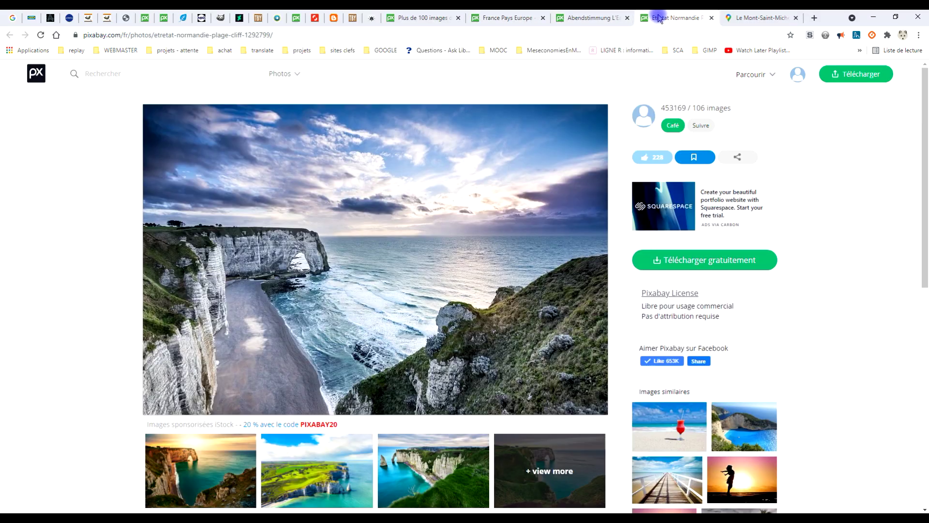
{"action": "right_click", "coordinate": [374, 208]}
{"action": "left_click", "coordinate": [419, 238]}
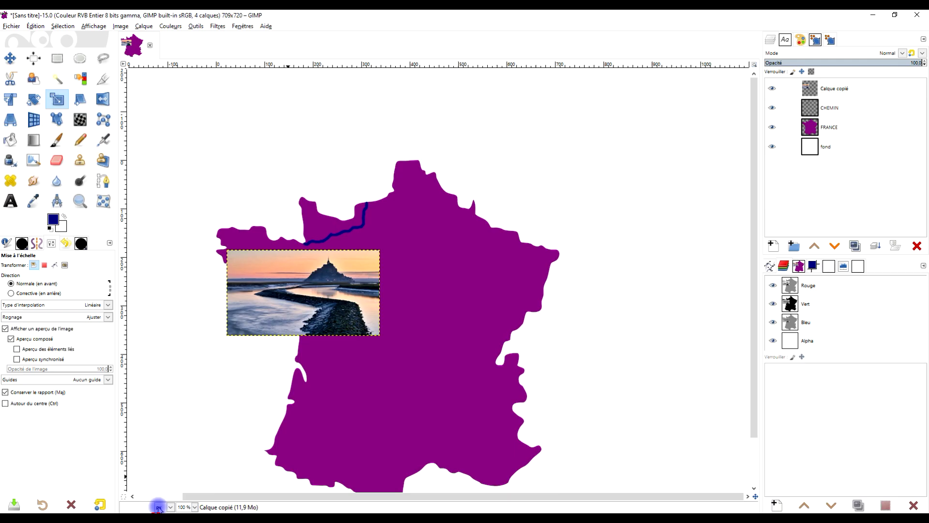
Step: Paste the copied Étretat photo into the France map as a new layer
{"action": "left_click", "coordinate": [36, 26]}
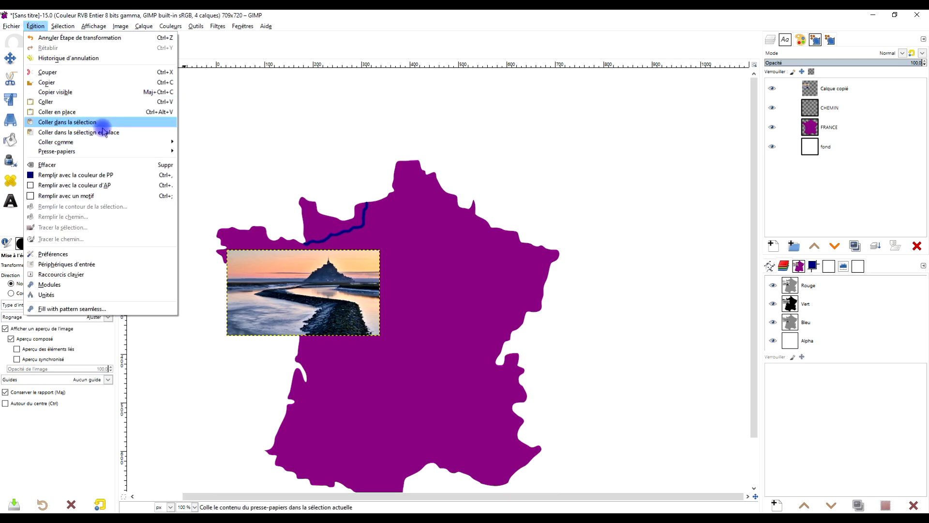
{"action": "mouse_move", "coordinate": [107, 147]}
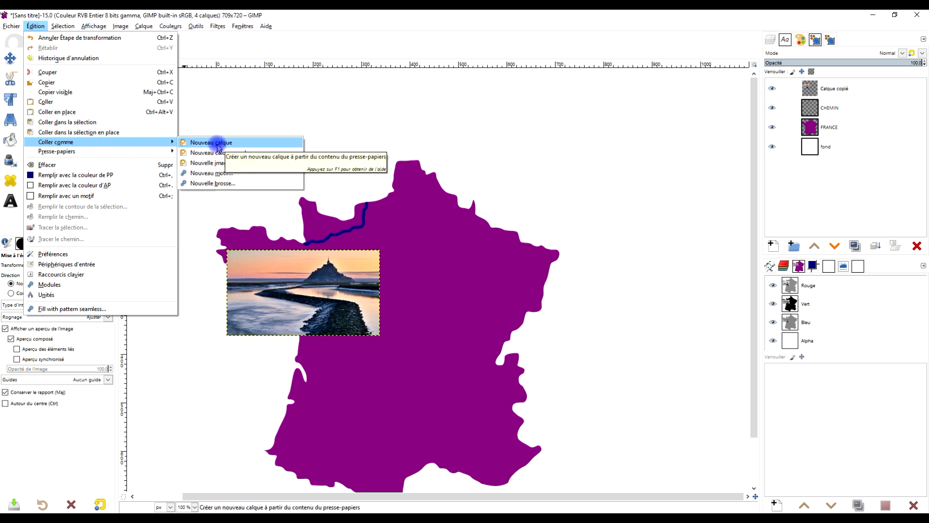
{"action": "left_click", "coordinate": [218, 145]}
Step: Rename the Étretat photo layer "normandie" and the Mont-Saint-Michel photo layer "mont saint michel"
{"action": "double_click", "coordinate": [837, 88]}
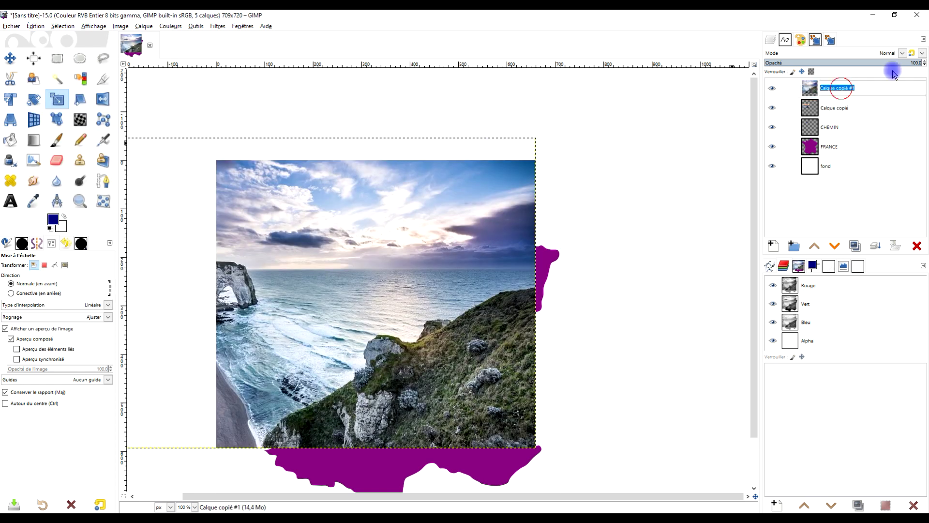
{"action": "type", "text": "N"}
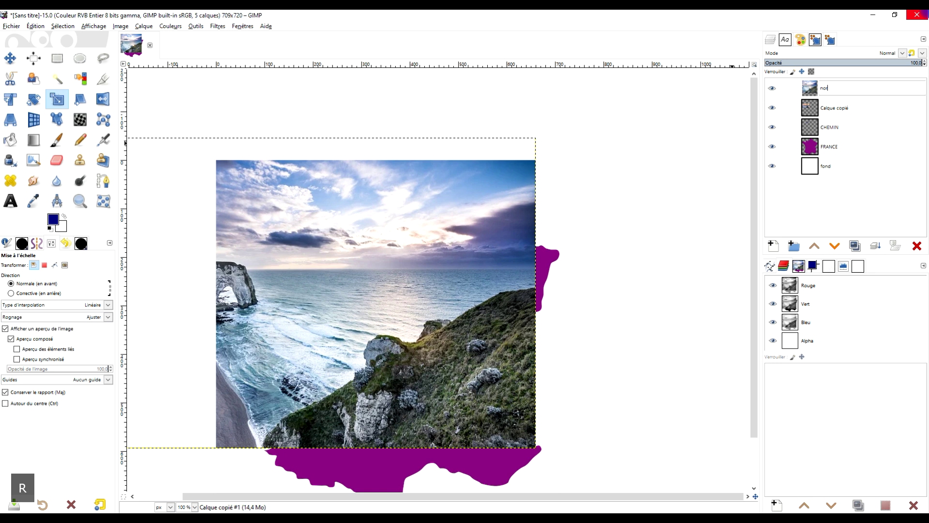
{"action": "type", "text": "ormandie"}
{"action": "key", "text": "Return"}
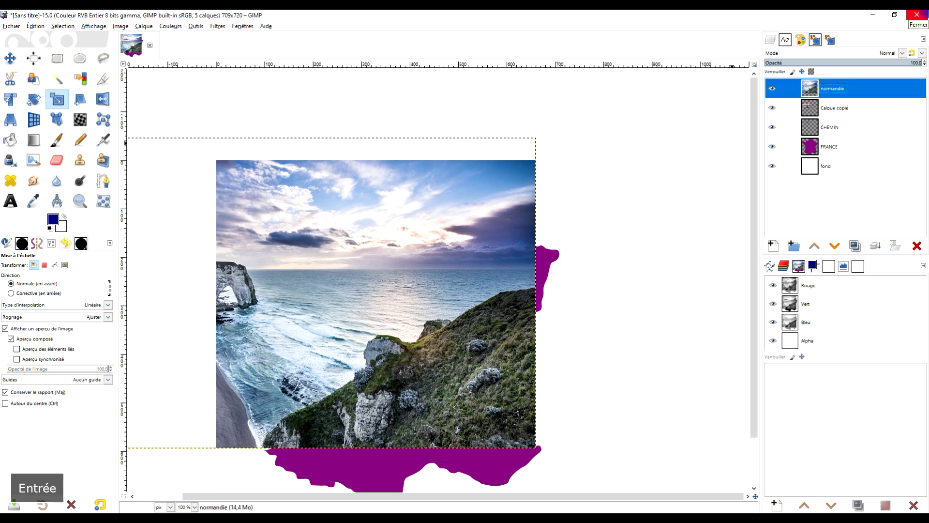
{"action": "double_click", "coordinate": [833, 107]}
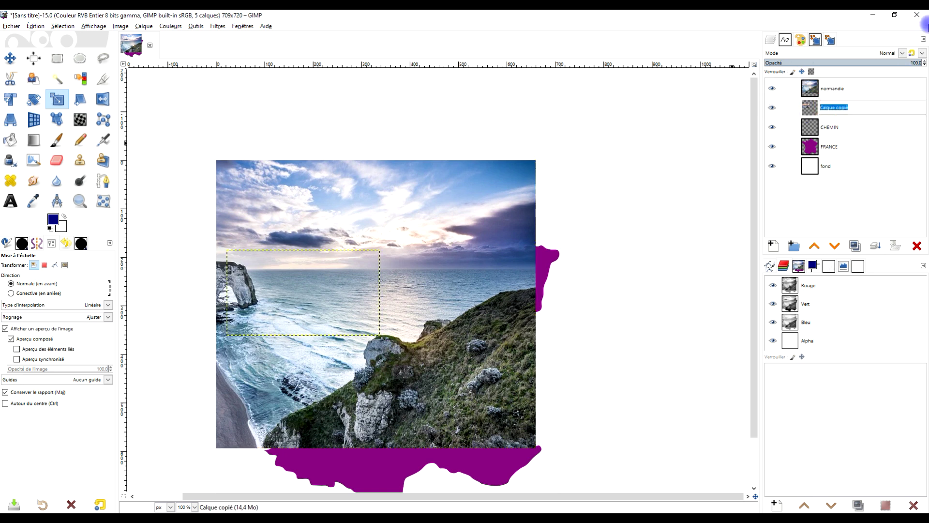
{"action": "type", "text": "mont saint "}
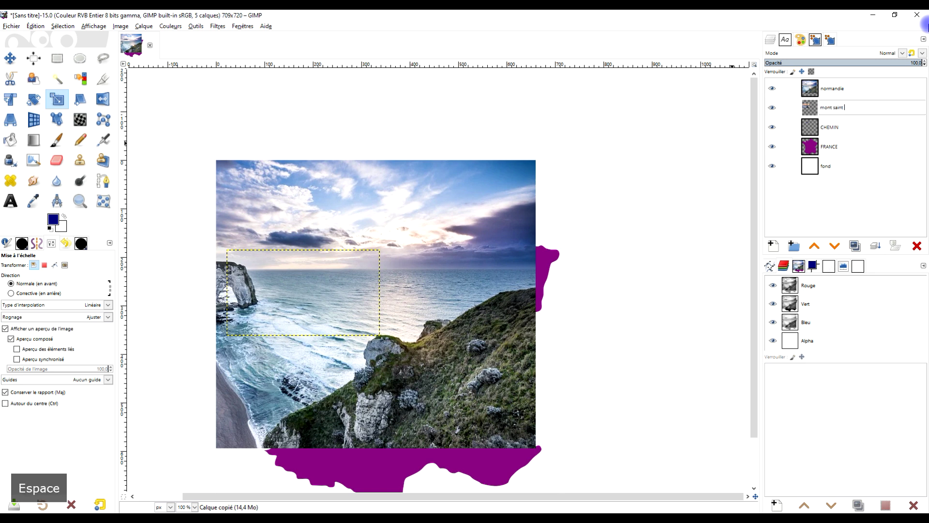
{"action": "type", "text": "michel"}
{"action": "key", "text": "Return"}
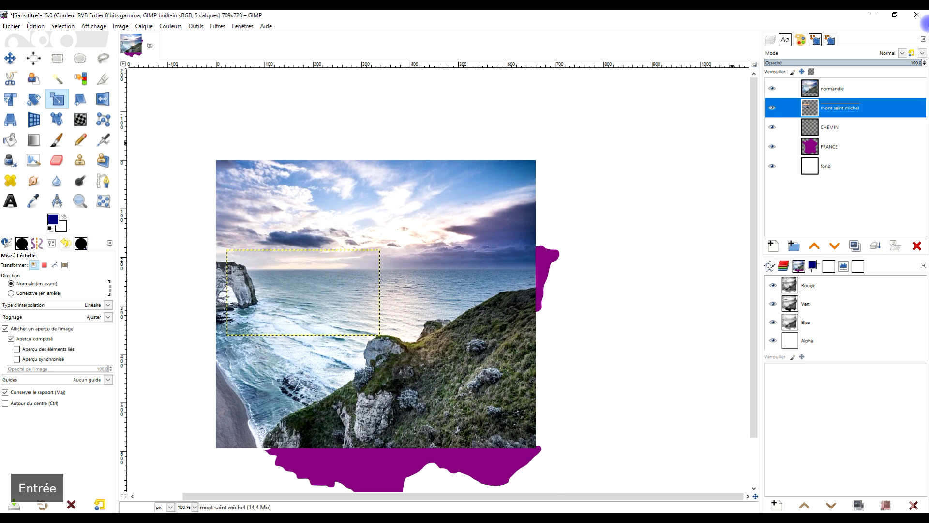
Step: Scale the normandie layer with Cubique interpolation to about 252 × 168 px and place it over northern France, east of the route's Étretat end
{"action": "left_click", "coordinate": [833, 92]}
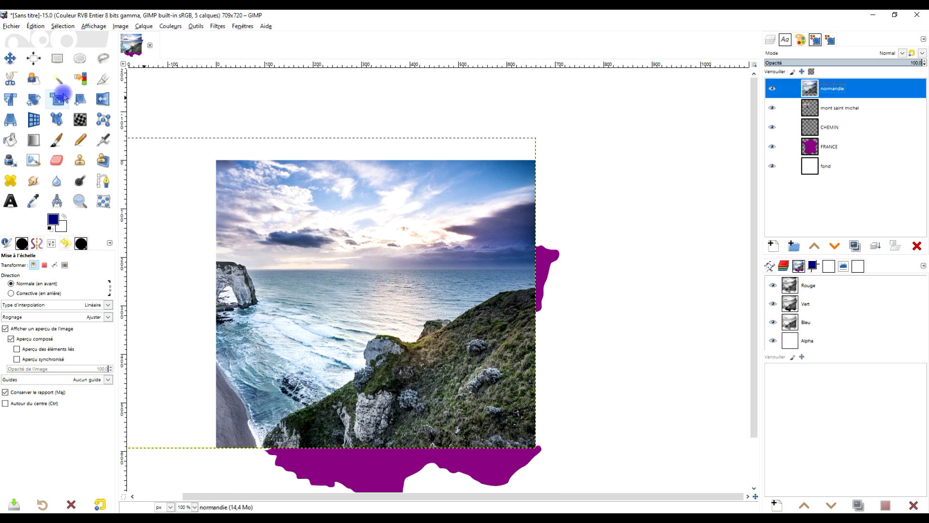
{"action": "left_click", "coordinate": [383, 302]}
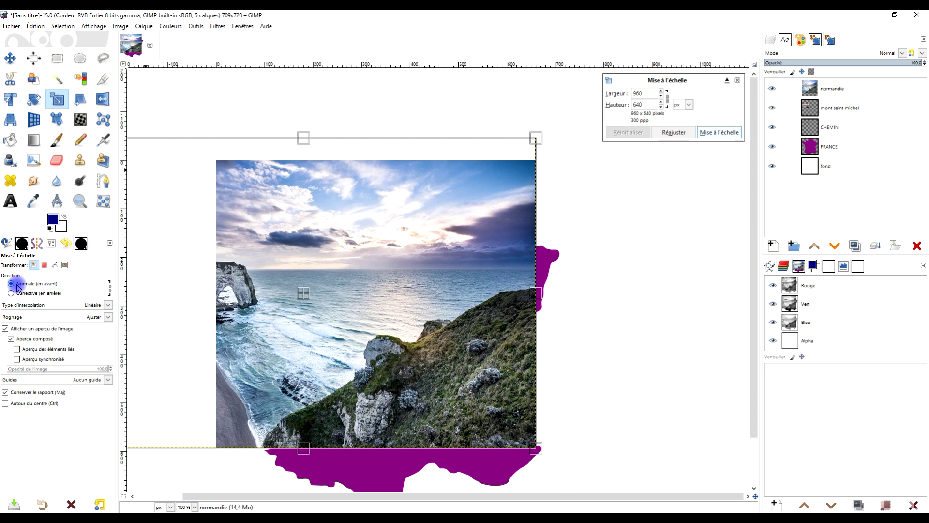
{"action": "left_click", "coordinate": [93, 306]}
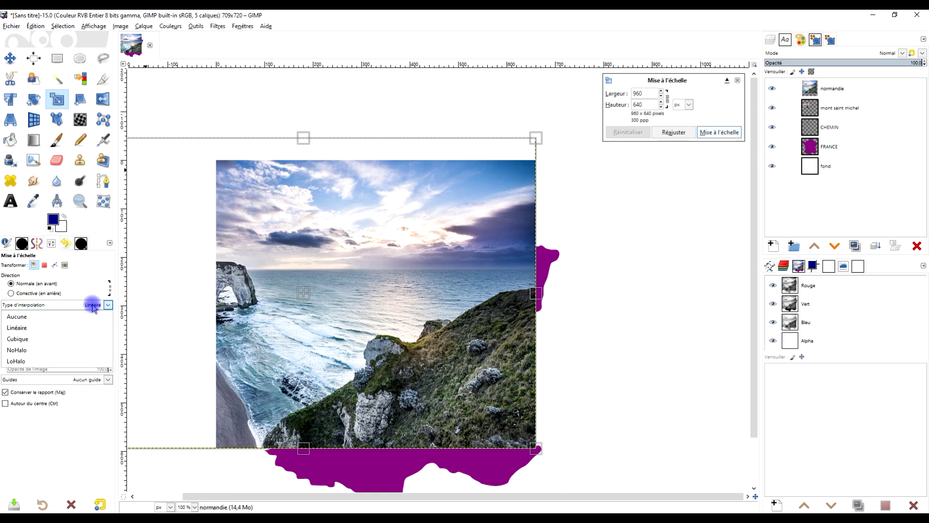
{"action": "left_click", "coordinate": [60, 339]}
{"action": "left_click_drag", "start_coordinate": [535, 449], "coordinate": [245, 255]}
{"action": "type", "text": "241"}
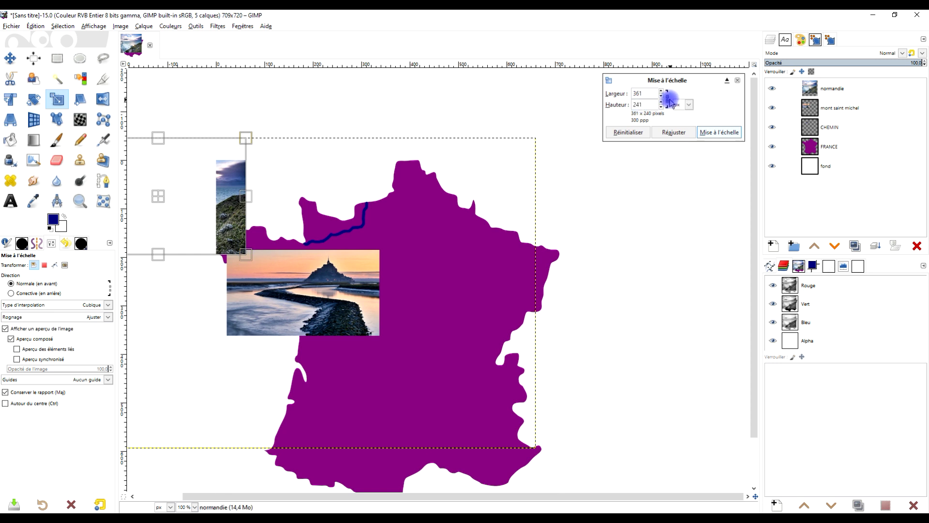
{"action": "left_click_drag", "start_coordinate": [156, 195], "coordinate": [473, 208]}
{"action": "scroll", "coordinate": [484, 218], "scroll_direction": "up", "scroll_amount": 1}
{"action": "left_click_drag", "start_coordinate": [608, 308], "coordinate": [530, 253]}
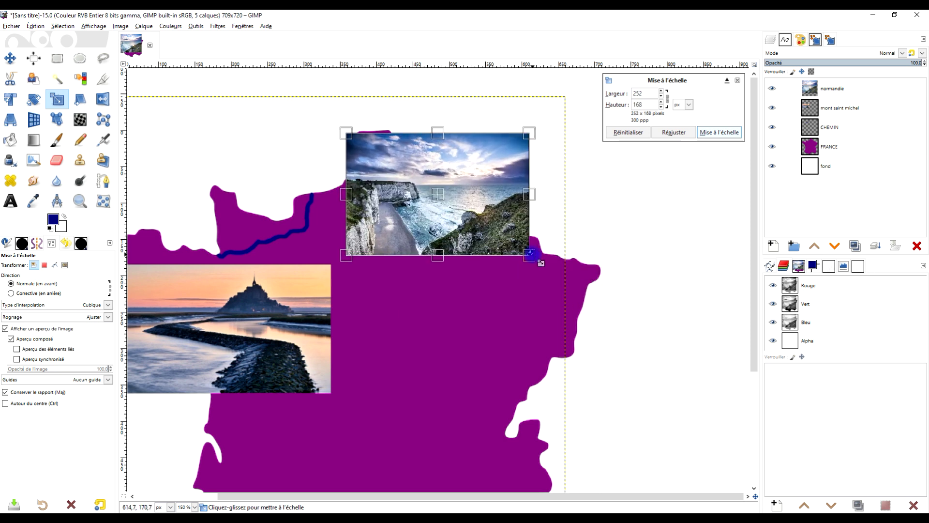
{"action": "mouse_move", "coordinate": [444, 202]}
{"action": "left_mouse_down"}
{"action": "mouse_move", "coordinate": [471, 214]}
{"action": "mouse_move", "coordinate": [432, 194]}
{"action": "mouse_move", "coordinate": [432, 205]}
{"action": "left_mouse_up"}
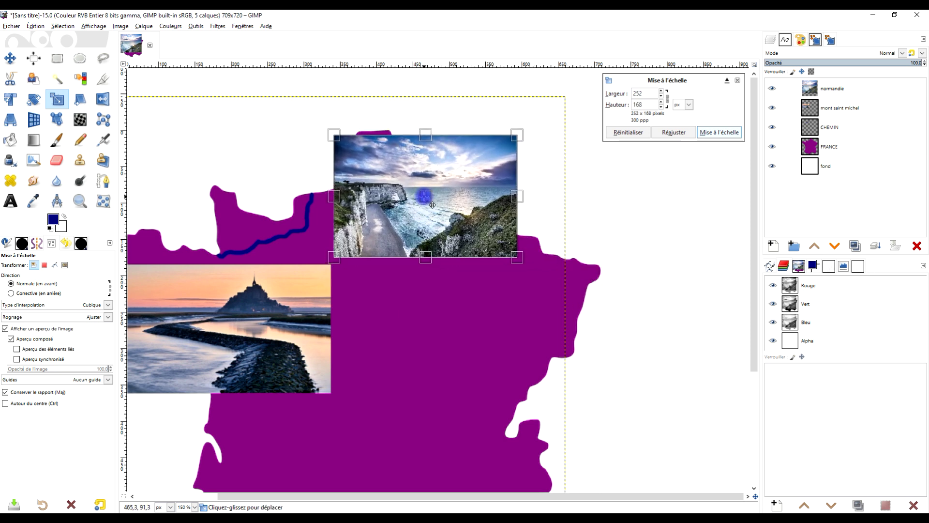
{"action": "left_click", "coordinate": [729, 132]}
Step: Create a transparent 709 × 720 px layer named "pointe" directly above CHEMIN
{"action": "scroll", "coordinate": [280, 254], "scroll_direction": "up", "scroll_amount": 5}
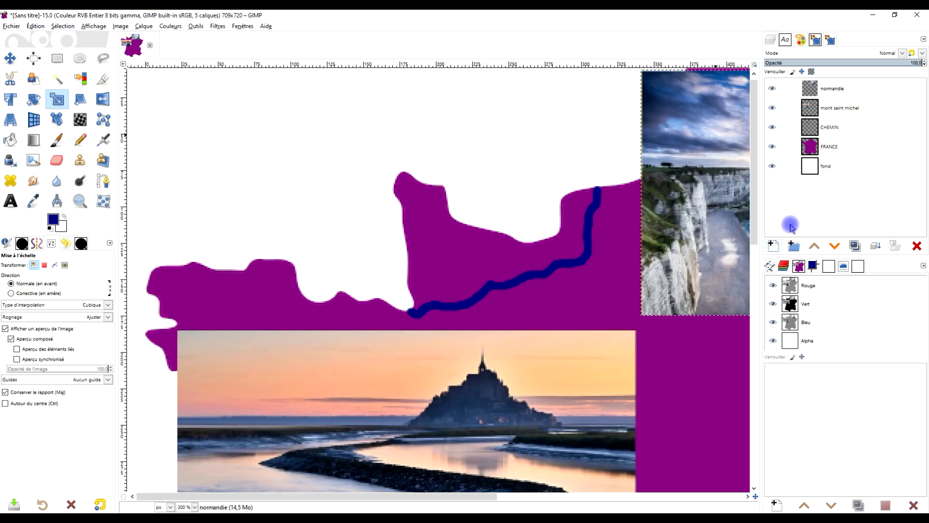
{"action": "left_click", "coordinate": [842, 128]}
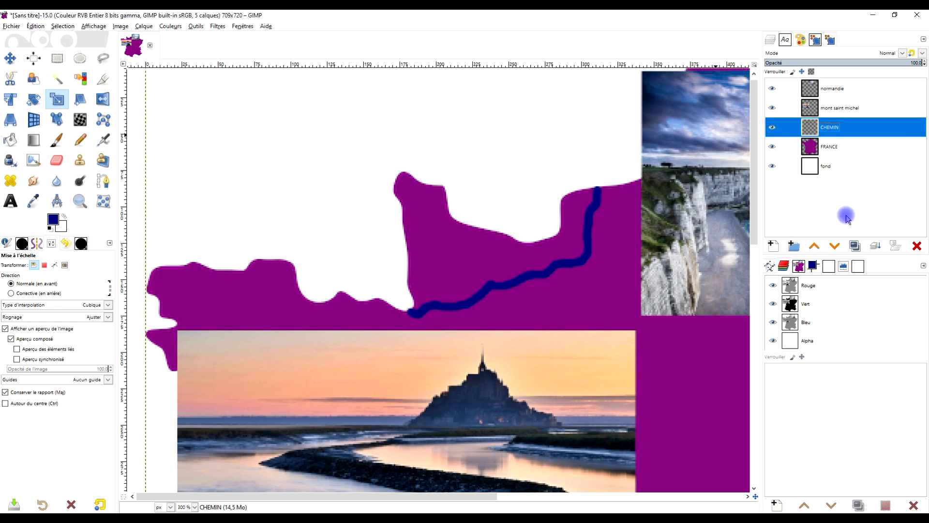
{"action": "left_click", "coordinate": [773, 244]}
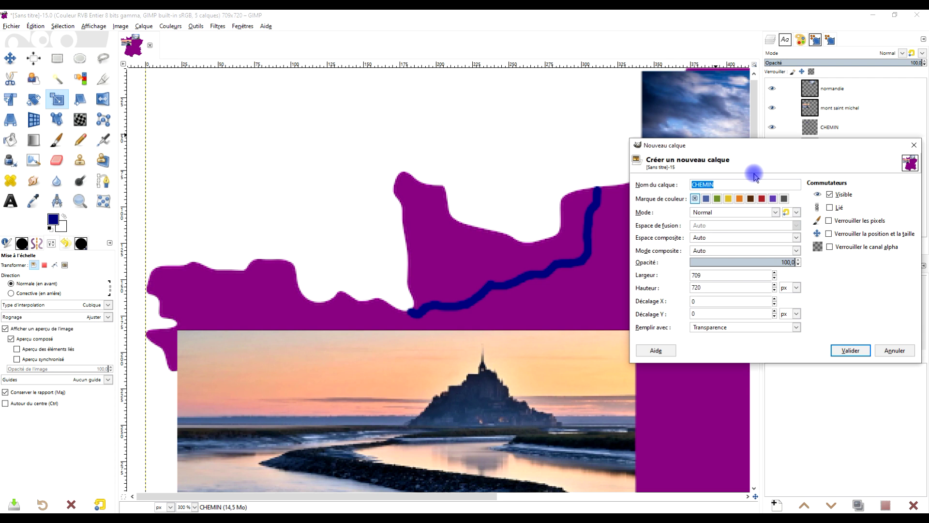
{"action": "type", "text": "ointe"}
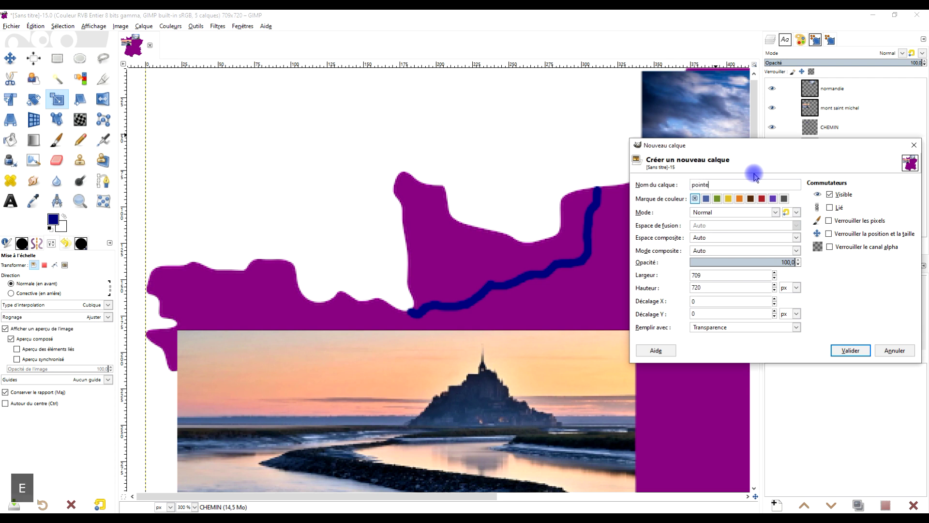
{"action": "left_click", "coordinate": [697, 314]}
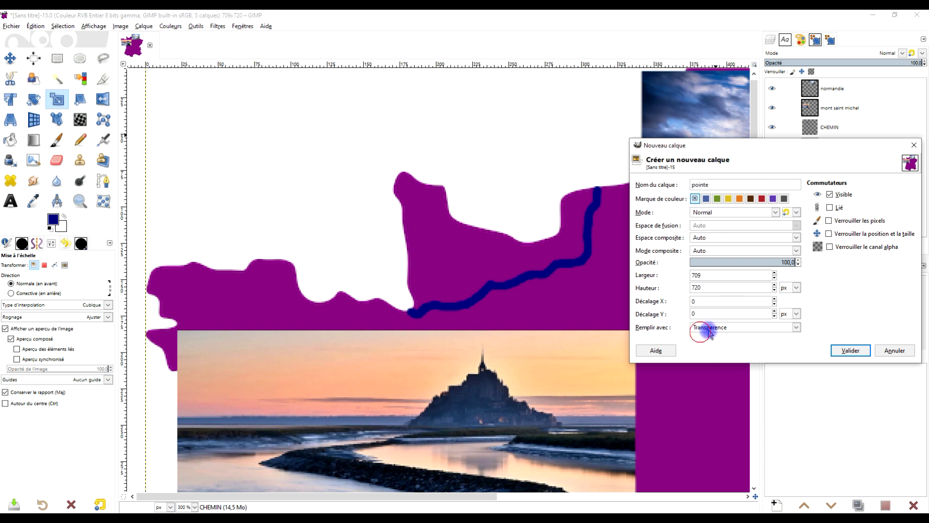
{"action": "left_click", "coordinate": [850, 350]}
Step: With Free Select and feathered edges off, outline a triangle about 48 px tall from the route's Étretat end to the normandie photo's west edge
{"action": "scroll", "coordinate": [605, 166], "scroll_direction": "up", "scroll_amount": 3}
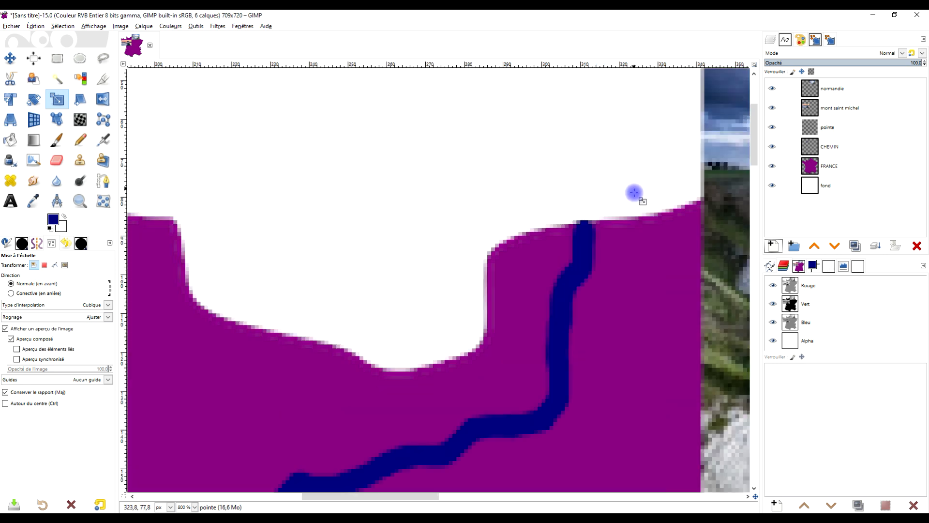
{"action": "scroll", "coordinate": [634, 193], "scroll_direction": "down", "scroll_amount": 1}
{"action": "left_click", "coordinate": [57, 58]}
{"action": "scroll", "coordinate": [207, 91], "scroll_direction": "down", "scroll_amount": 2}
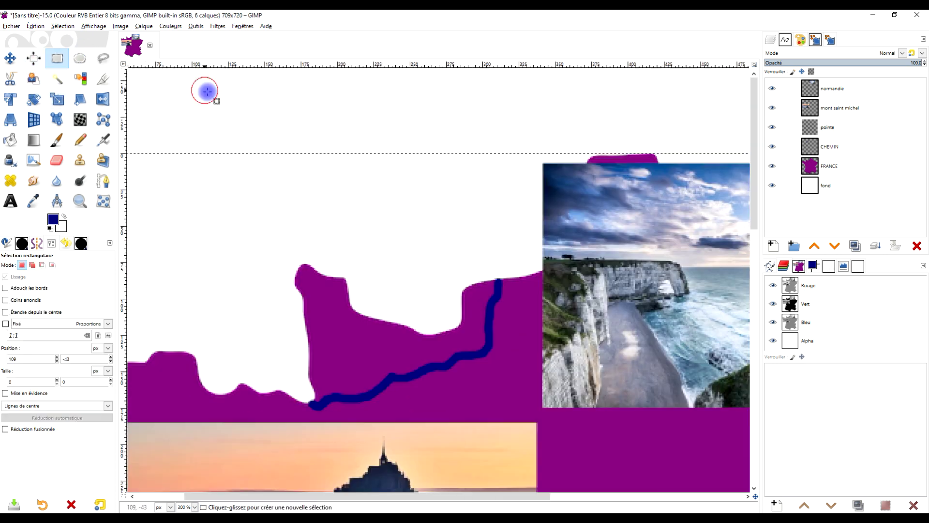
{"action": "left_click", "coordinate": [104, 58]}
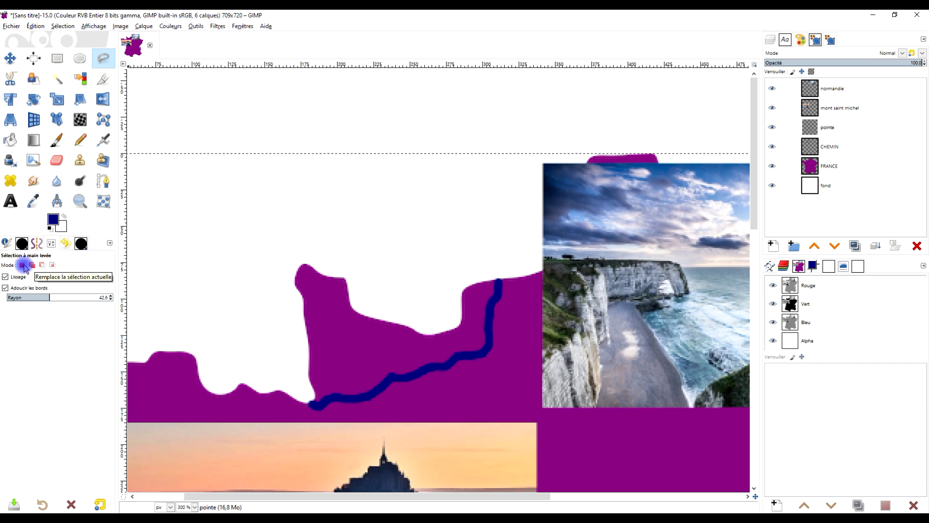
{"action": "left_click", "coordinate": [6, 289]}
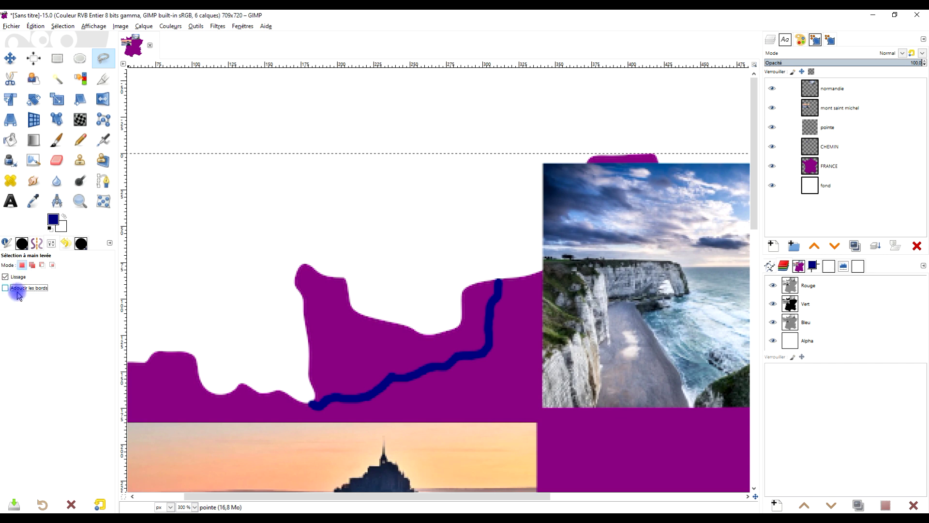
{"action": "left_click", "coordinate": [499, 280]}
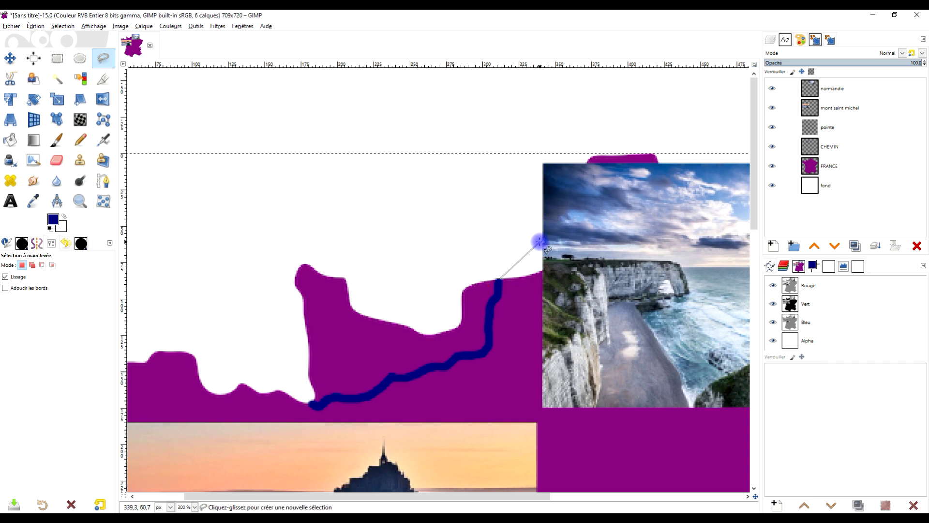
{"action": "left_click", "coordinate": [539, 242]}
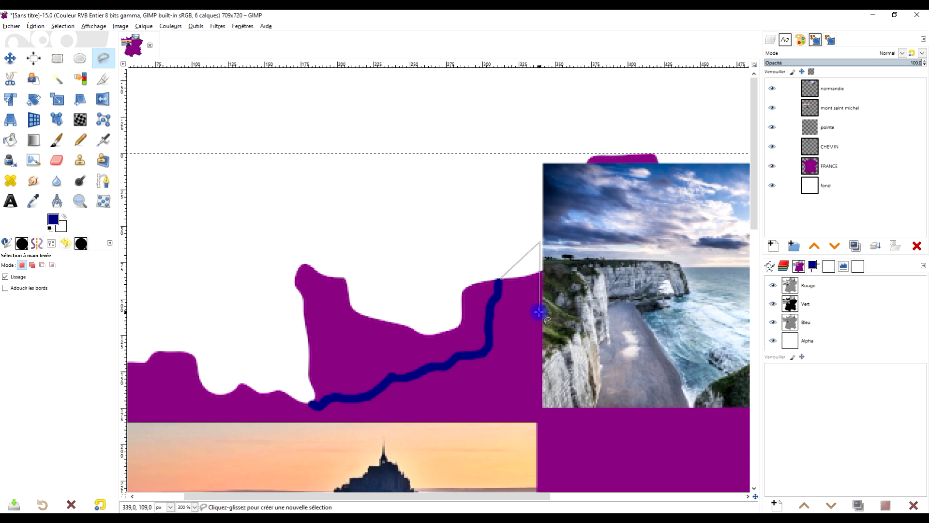
{"action": "left_click", "coordinate": [537, 316]}
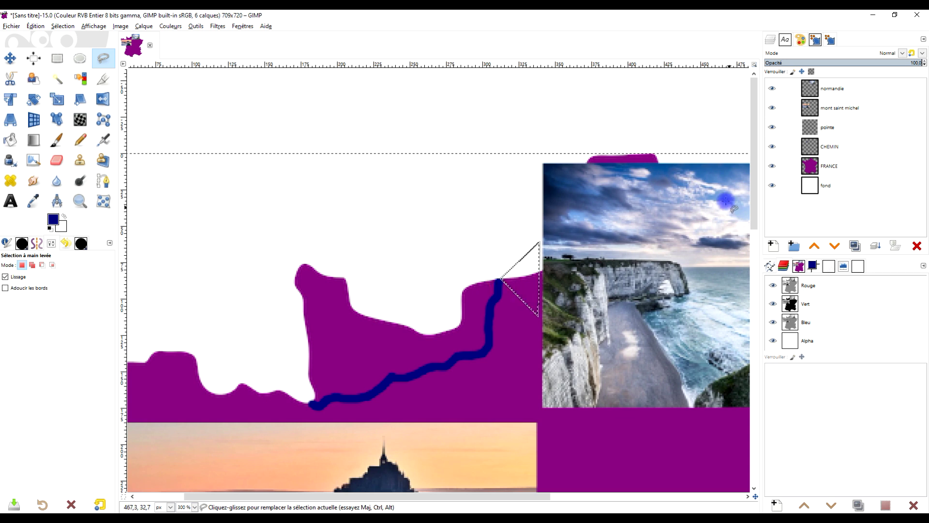
Step: Set the background colour to pink e60069 and fill the triangular selection on the pointe layer with it
{"action": "key", "text": "Return"}
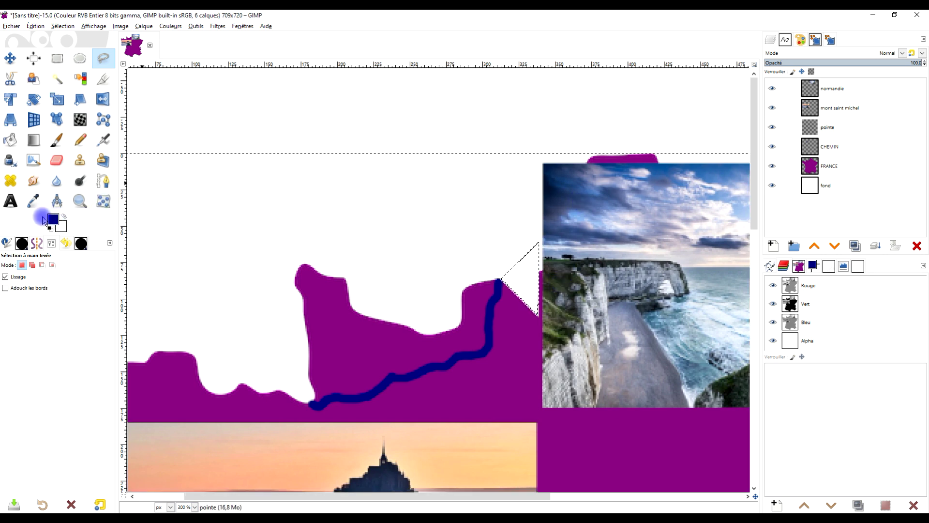
{"action": "left_click", "coordinate": [62, 226]}
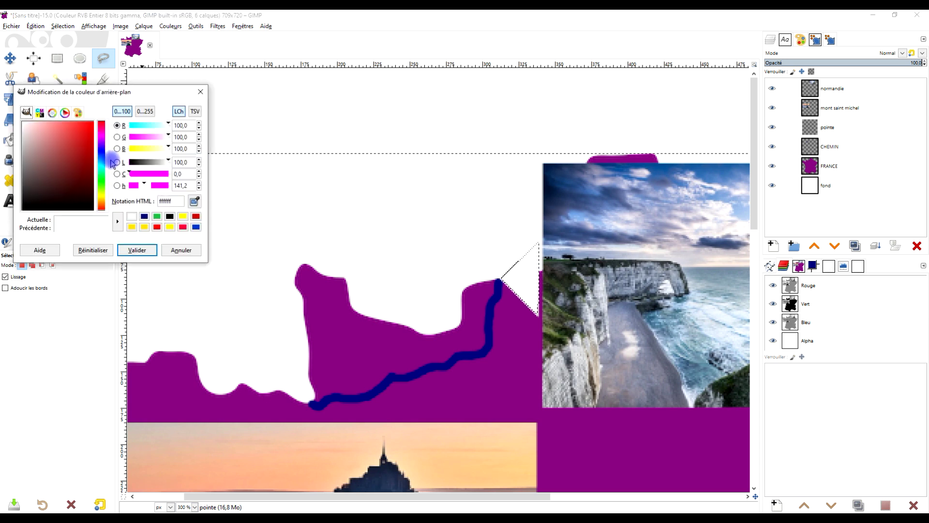
{"action": "left_click", "coordinate": [103, 131]}
{"action": "left_click_drag", "start_coordinate": [84, 134], "coordinate": [96, 134]}
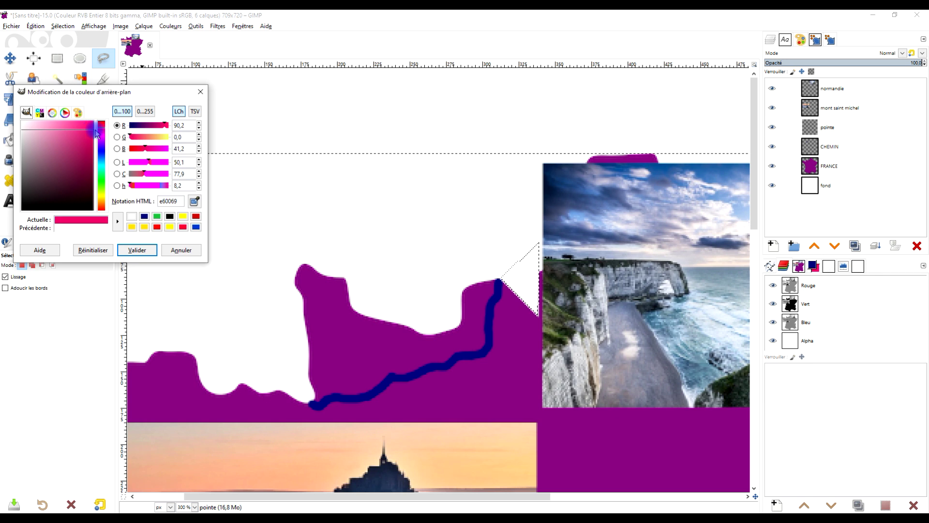
{"action": "left_click", "coordinate": [121, 247]}
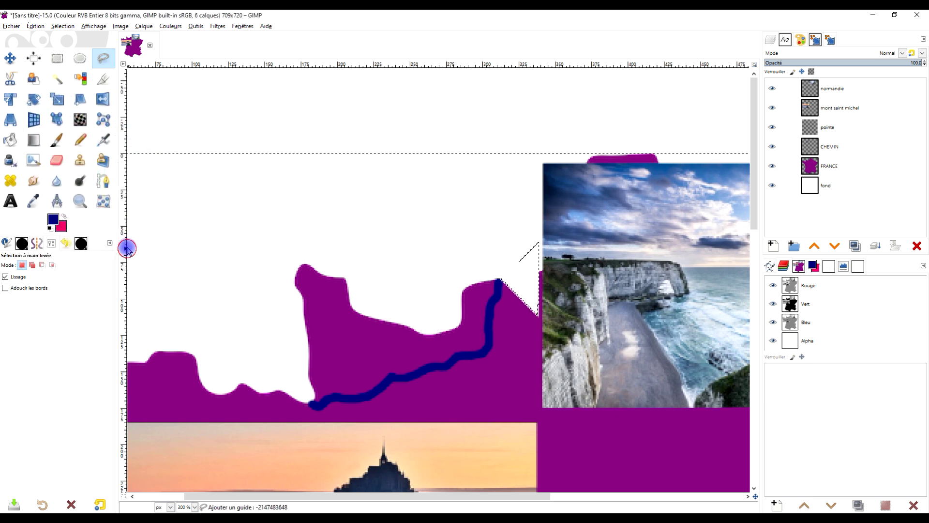
{"action": "mouse_move", "coordinate": [61, 225]}
{"action": "left_mouse_down"}
{"action": "mouse_move", "coordinate": [365, 233]}
{"action": "mouse_move", "coordinate": [527, 282]}
{"action": "mouse_move", "coordinate": [536, 233]}
{"action": "left_mouse_up"}
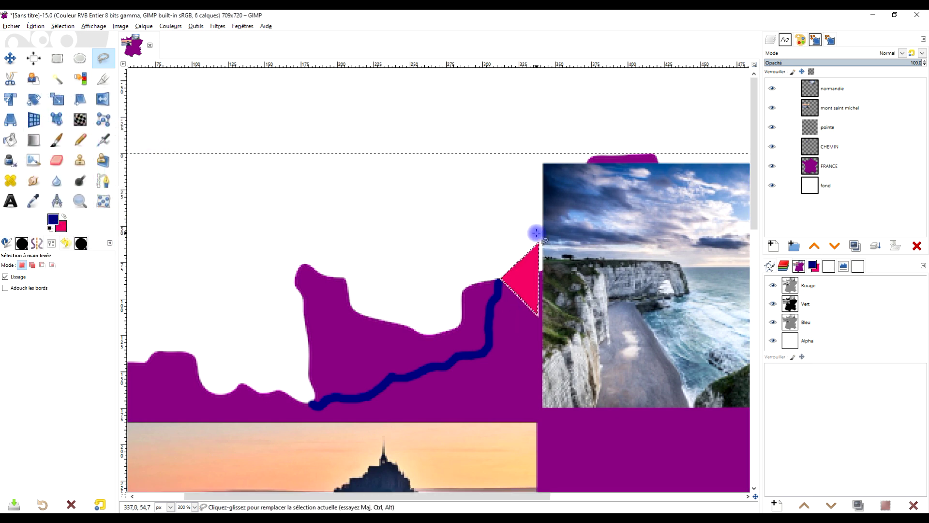
{"action": "left_click_drag", "start_coordinate": [62, 225], "coordinate": [463, 248]}
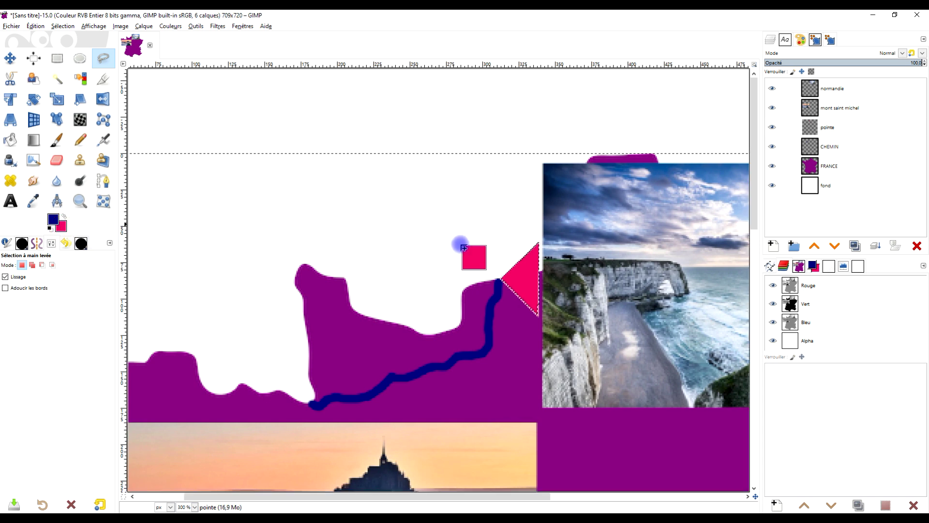
{"action": "left_click_drag", "start_coordinate": [519, 282], "coordinate": [517, 281]}
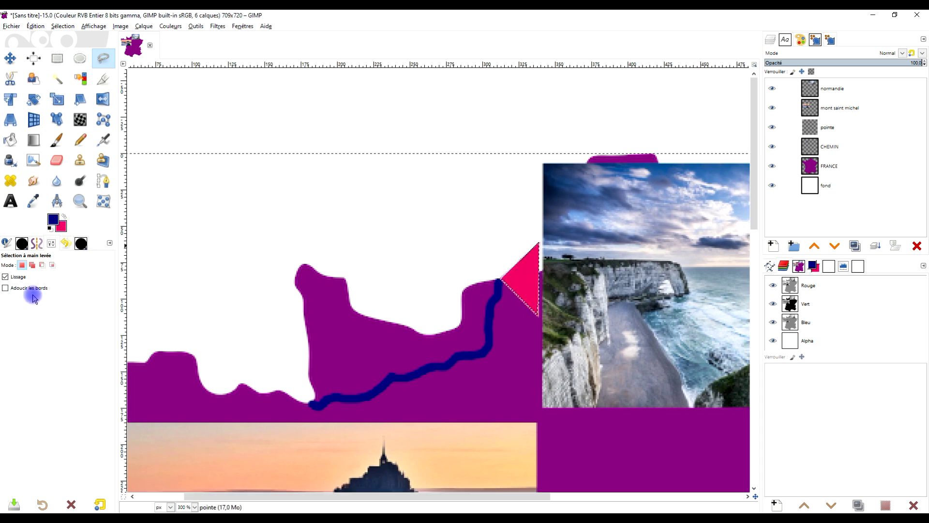
Step: Clear the triangle selection and invert the colours of the FRANCE layer
{"action": "left_click", "coordinate": [80, 58]}
{"action": "scroll", "coordinate": [306, 205], "scroll_direction": "down", "scroll_amount": 3}
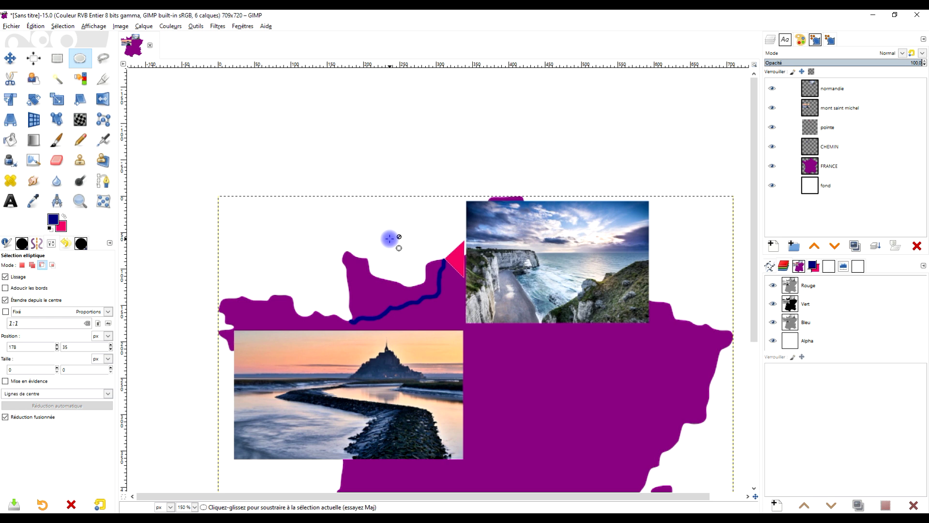
{"action": "scroll", "coordinate": [390, 238], "scroll_direction": "up", "scroll_amount": 3}
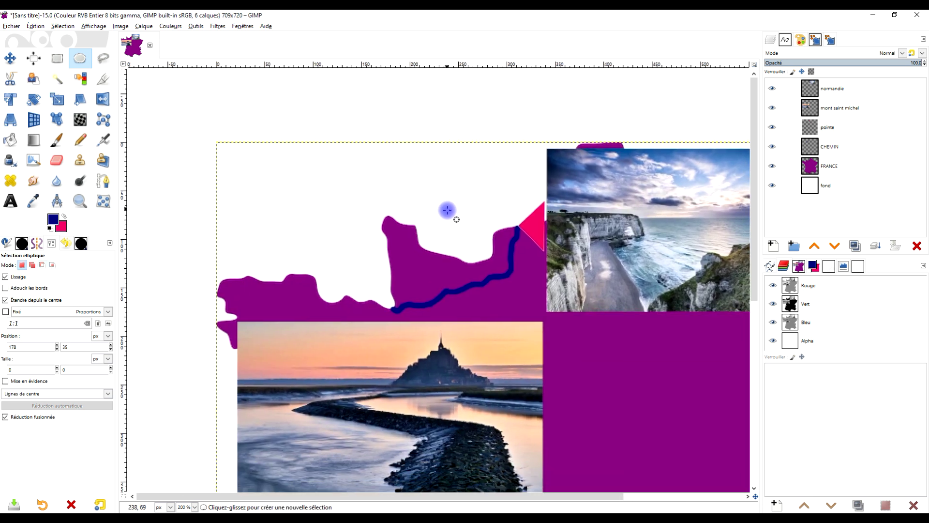
{"action": "scroll", "coordinate": [501, 220], "scroll_direction": "down", "scroll_amount": 2}
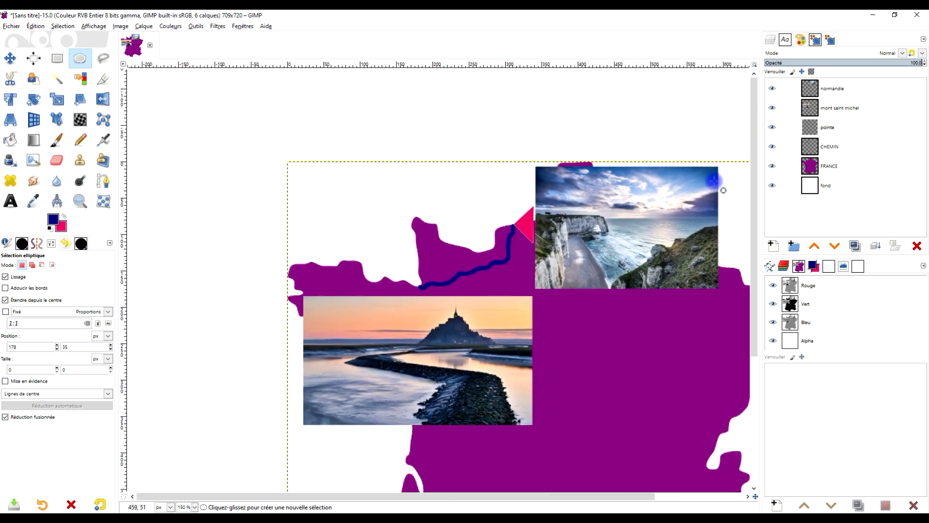
{"action": "left_click", "coordinate": [855, 170]}
{"action": "left_click", "coordinate": [172, 27]}
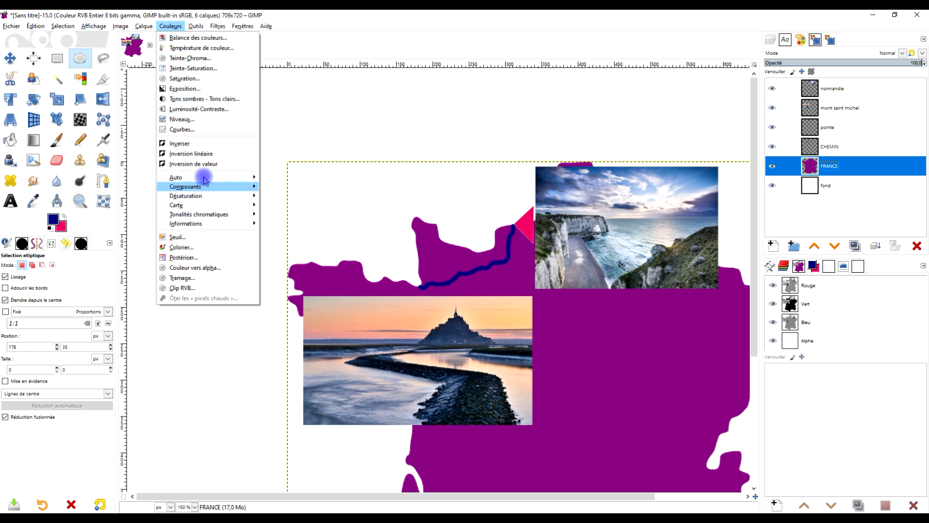
{"action": "left_click", "coordinate": [207, 144]}
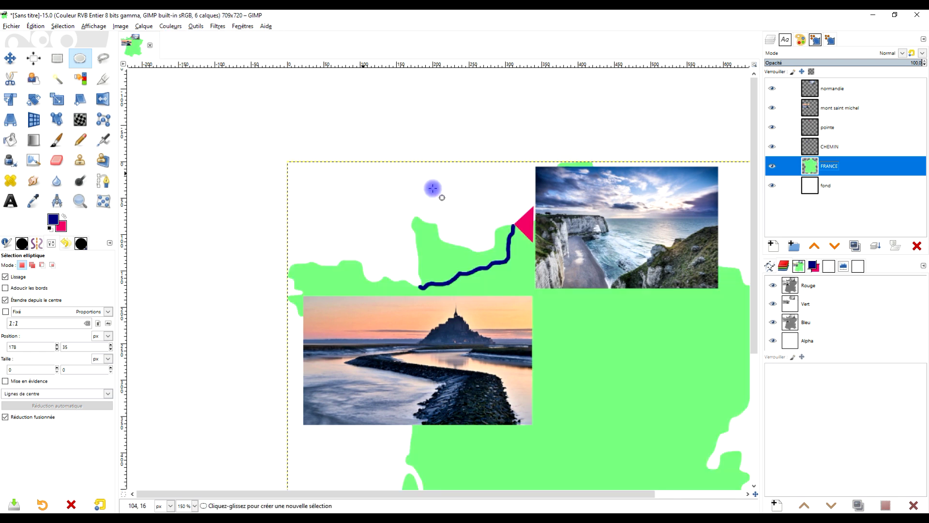
Step: Try inverting the colours of the triangle on the pointe layer, and undo the inversion
{"action": "scroll", "coordinate": [552, 247], "scroll_direction": "down", "scroll_amount": 3, "text": "ctrl"}
{"action": "scroll", "coordinate": [567, 255], "scroll_direction": "up", "scroll_amount": 6, "text": "ctrl"}
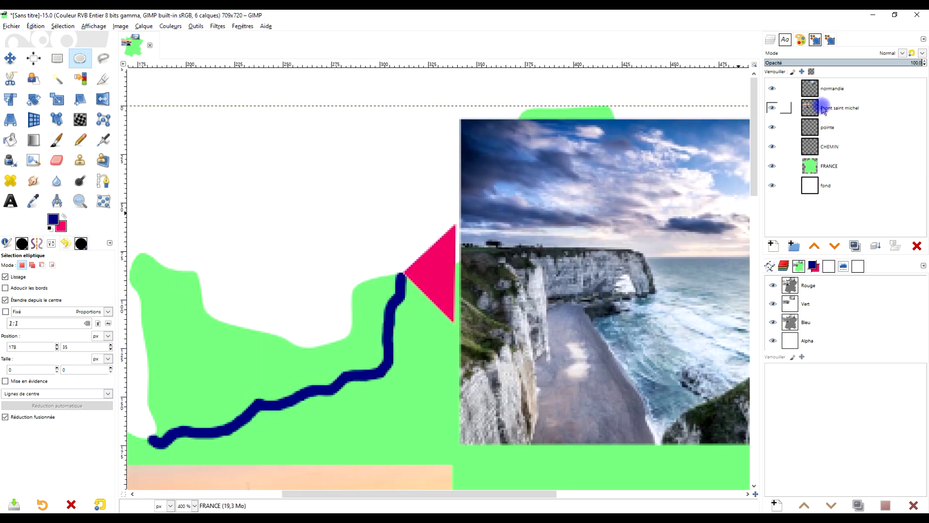
{"action": "left_click", "coordinate": [823, 127]}
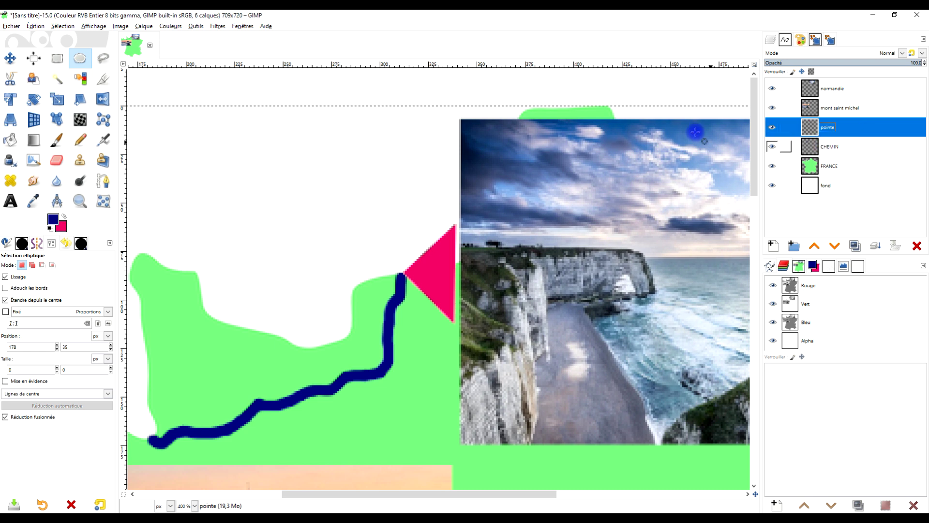
{"action": "left_click", "coordinate": [170, 26]}
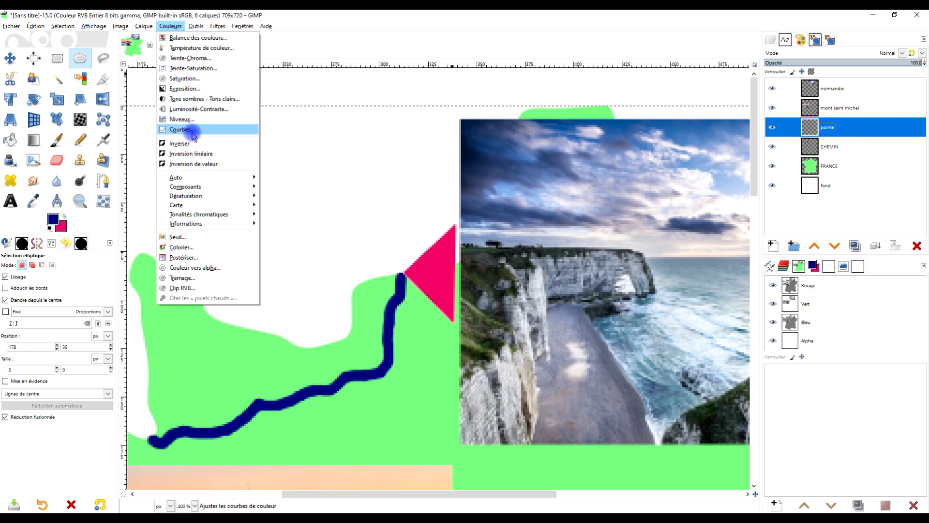
{"action": "left_click", "coordinate": [192, 143]}
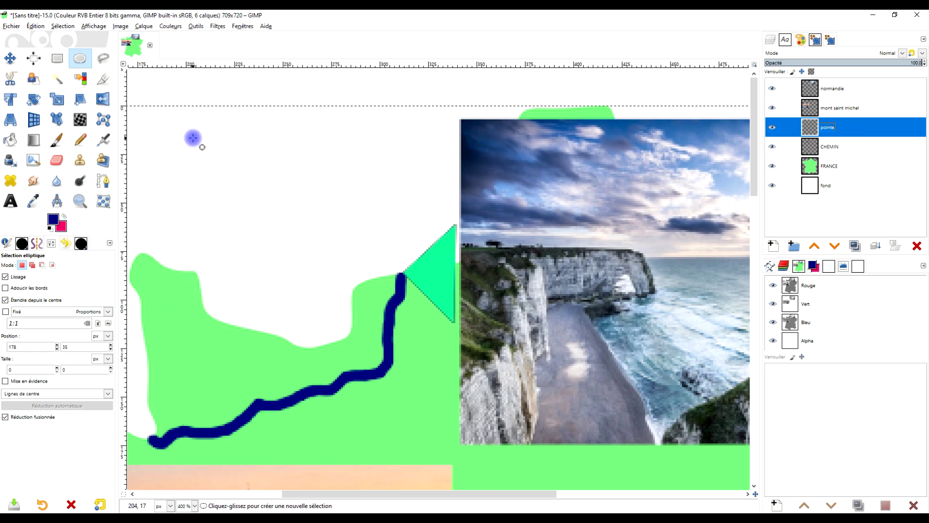
{"action": "key", "text": "ctrl+z"}
{"action": "scroll", "coordinate": [363, 202], "scroll_direction": "down", "scroll_amount": 4}
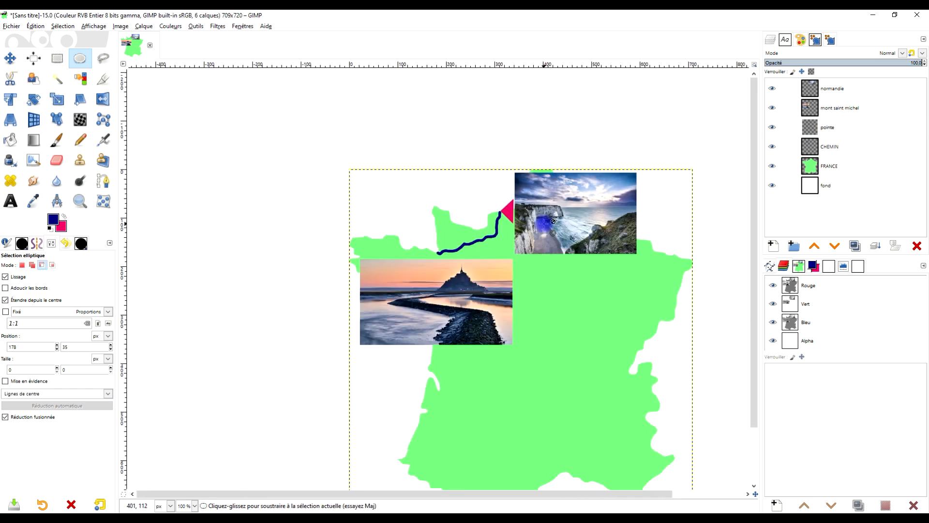
Step: Cut the triangle from the pointe layer with Rectangle Select, paste it back and anchor it flush against the normandie photo's west edge
{"action": "scroll", "coordinate": [545, 222], "scroll_direction": "up", "scroll_amount": 2}
{"action": "scroll", "coordinate": [532, 223], "scroll_direction": "down", "scroll_amount": 1}
{"action": "scroll", "coordinate": [522, 201], "scroll_direction": "up", "scroll_amount": 1}
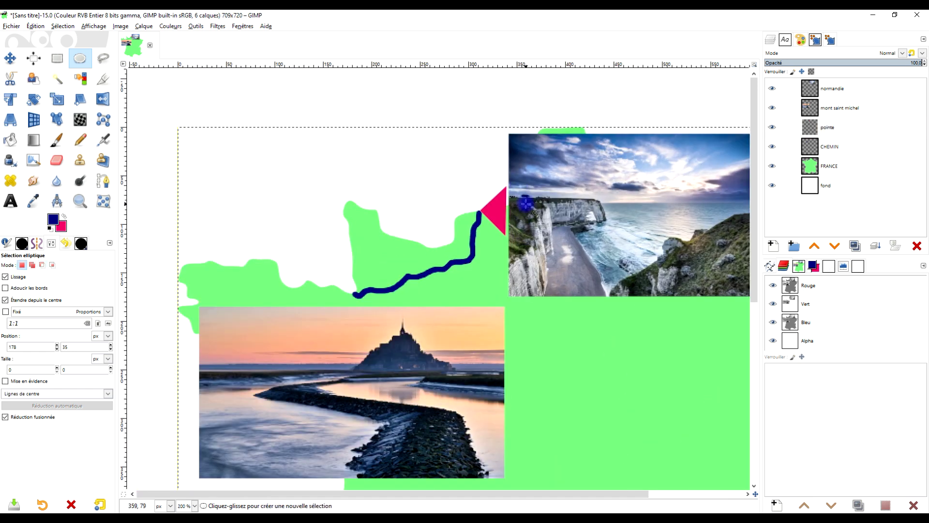
{"action": "scroll", "coordinate": [532, 227], "scroll_direction": "up", "scroll_amount": 1}
{"action": "left_click", "coordinate": [57, 58]}
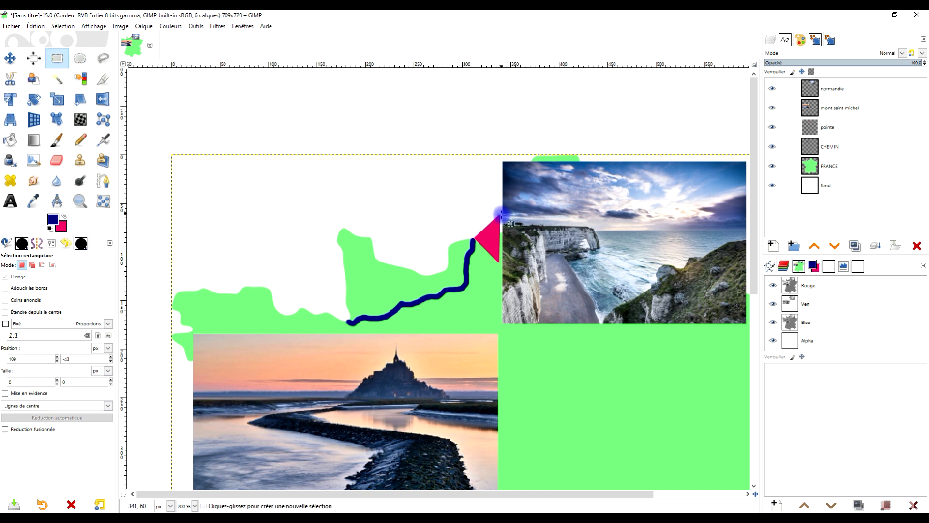
{"action": "left_click", "coordinate": [869, 128]}
{"action": "left_click_drag", "start_coordinate": [455, 204], "coordinate": [532, 267]}
{"action": "key", "text": "ctrl+x"}
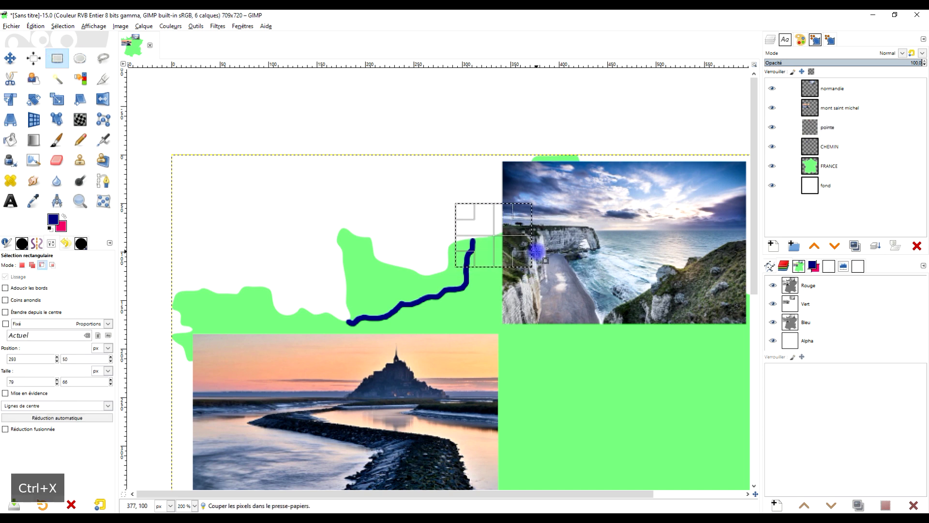
{"action": "key", "text": "ctrl+v"}
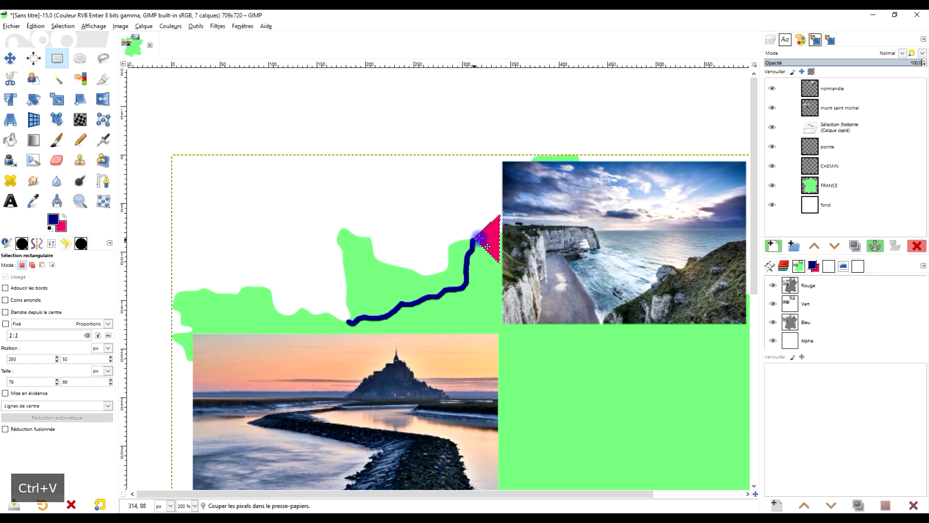
{"action": "left_click_drag", "start_coordinate": [493, 247], "coordinate": [495, 246]}
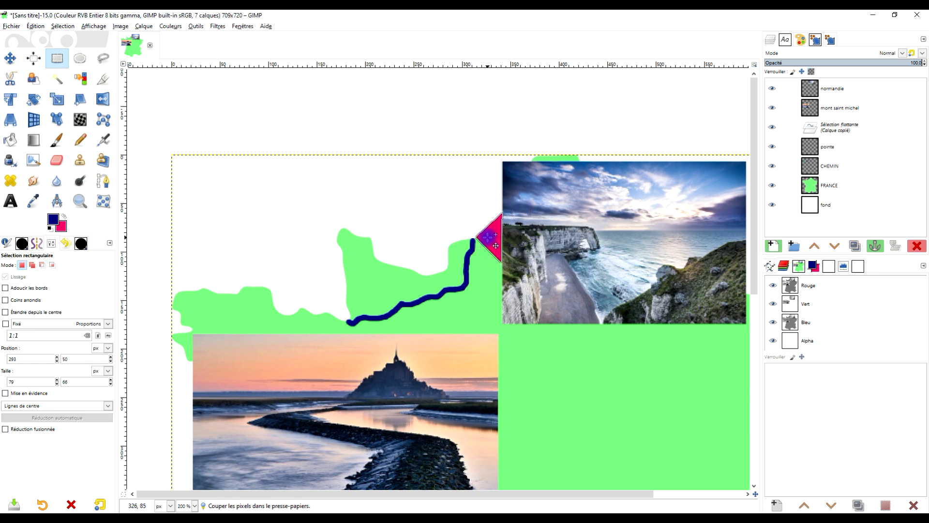
{"action": "left_click", "coordinate": [544, 245]}
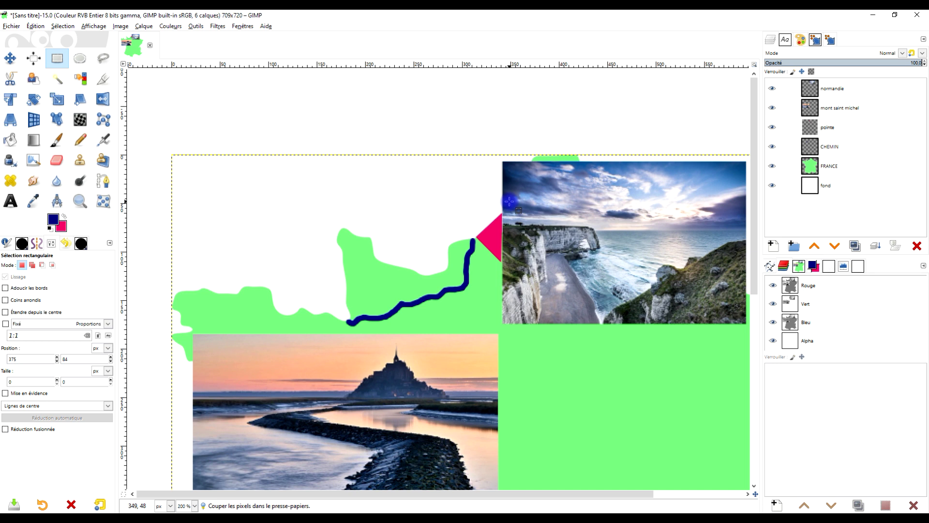
Step: Paste a second copy of the pink triangle and rotate it by 90°
{"action": "key", "text": "ctrl+v"}
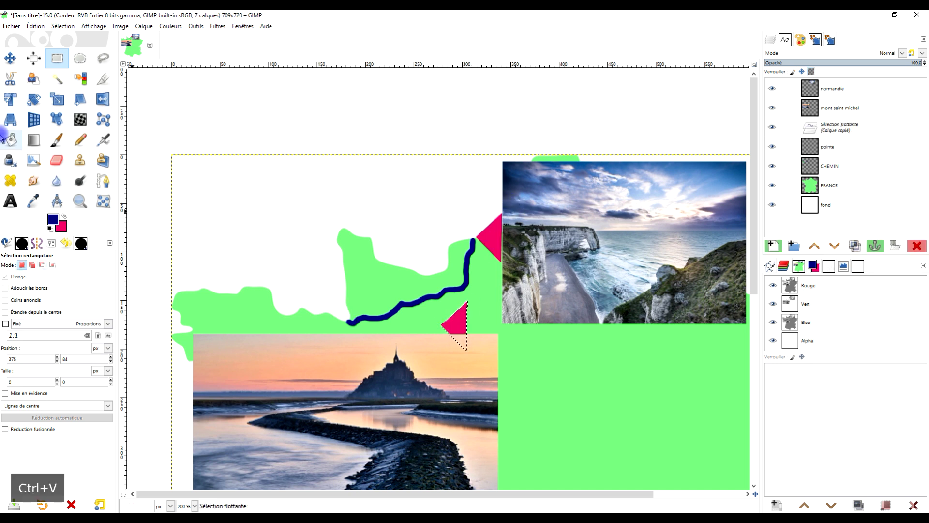
{"action": "left_click", "coordinate": [34, 100]}
{"action": "left_click_drag", "start_coordinate": [463, 313], "coordinate": [489, 329]}
{"action": "left_click_drag", "start_coordinate": [659, 93], "coordinate": [628, 94]}
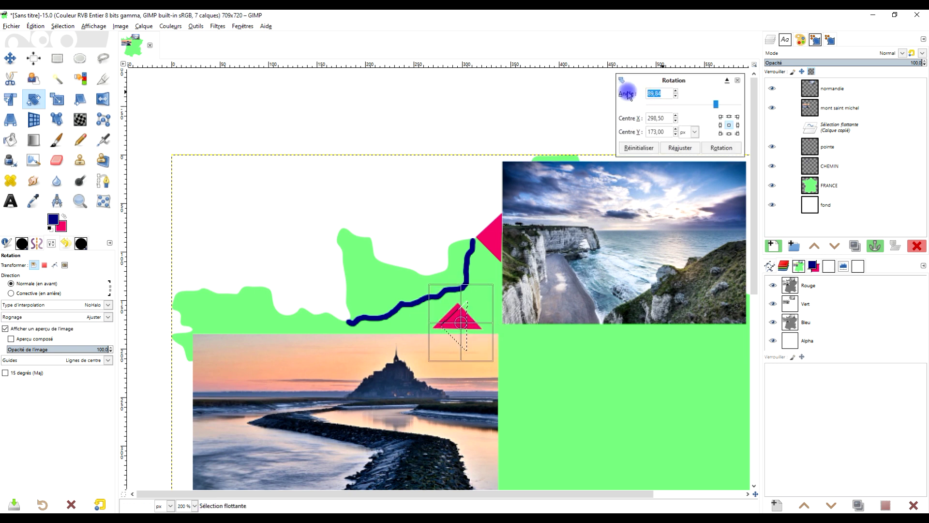
{"action": "type", "text": "90"}
{"action": "left_click", "coordinate": [722, 148]}
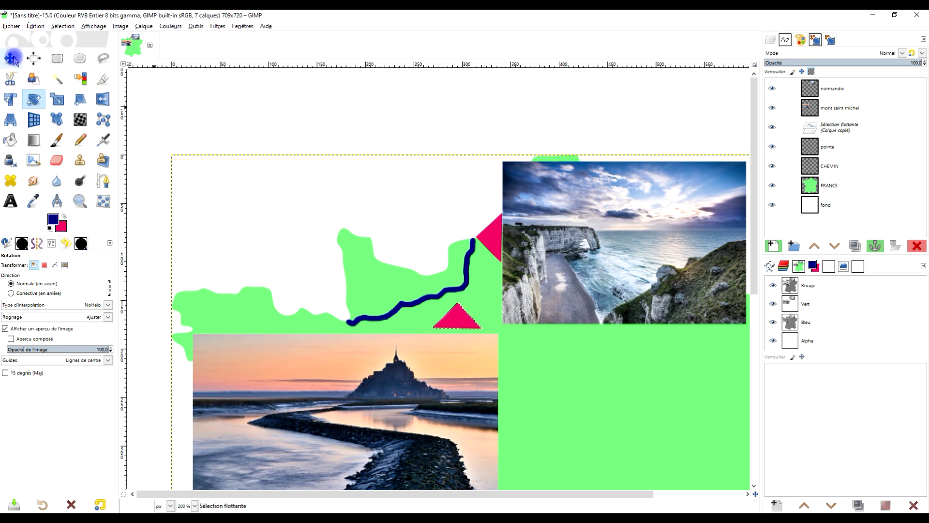
Step: Move the rotated triangle so its tip meets the route's Mont-Saint-Michel end, and anchor it to the pointe layer
{"action": "left_click", "coordinate": [12, 58]}
{"action": "left_click_drag", "start_coordinate": [459, 320], "coordinate": [348, 342]}
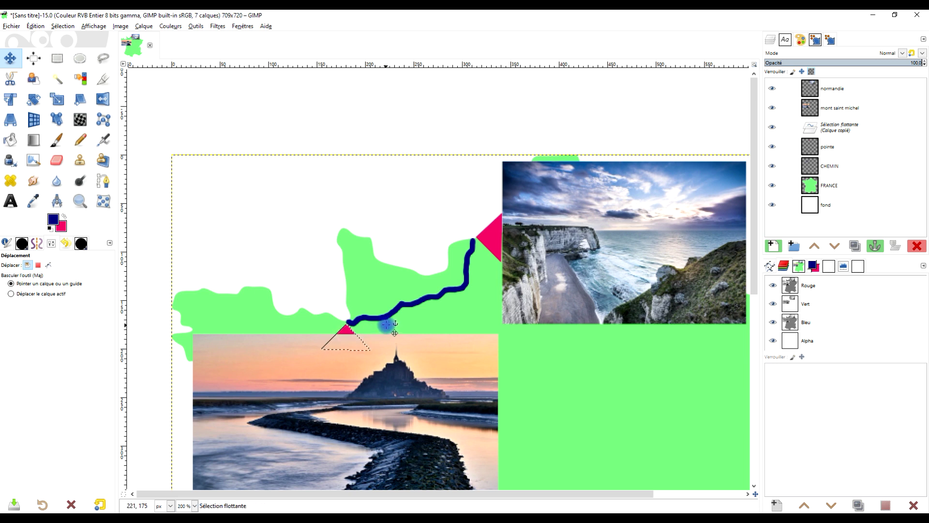
{"action": "left_click", "coordinate": [395, 332]}
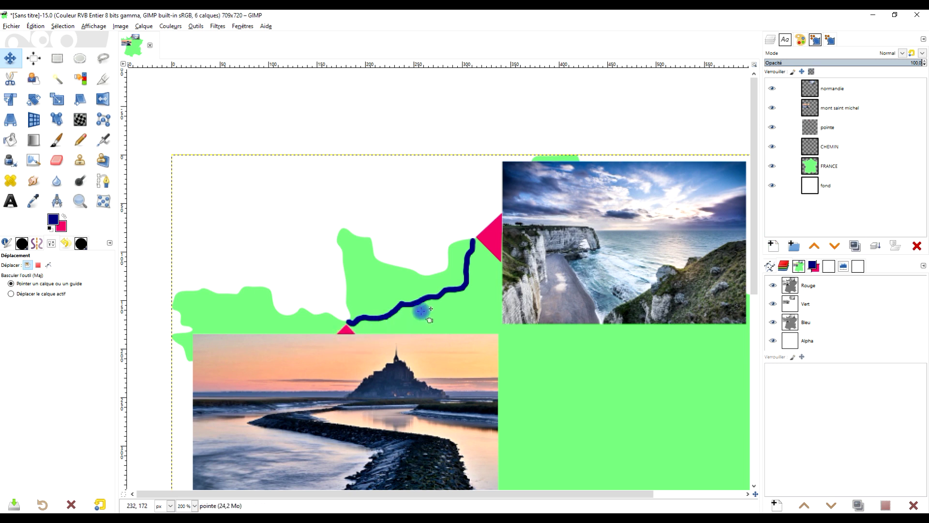
Step: Move the mont saint michel photo about 9 px south so its north edge meets the base of its pointer
{"action": "left_click", "coordinate": [853, 107]}
{"action": "mouse_move", "coordinate": [385, 385]}
{"action": "left_mouse_down"}
{"action": "mouse_move", "coordinate": [383, 411]}
{"action": "mouse_move", "coordinate": [382, 401]}
{"action": "left_mouse_up"}
{"action": "left_click_drag", "start_coordinate": [584, 236], "coordinate": [587, 233]}
{"action": "left_click", "coordinate": [29, 264]}
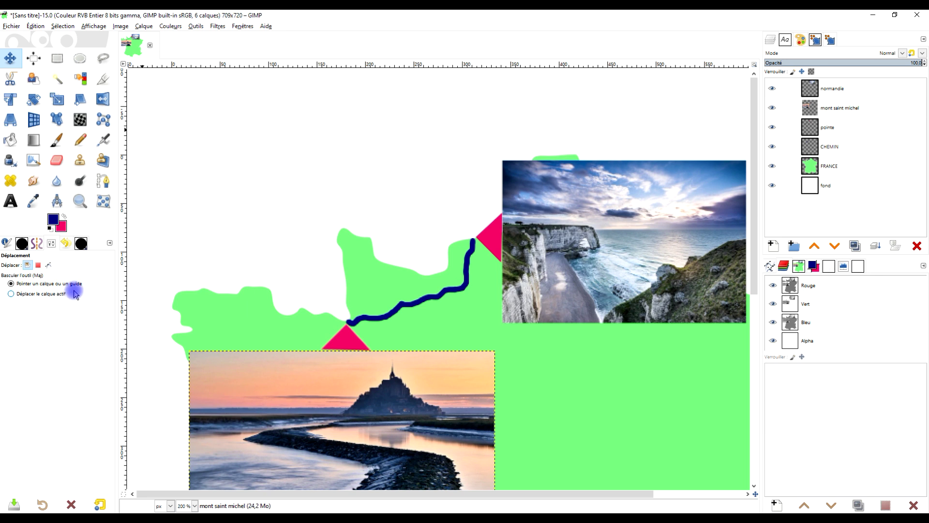
{"action": "scroll", "coordinate": [465, 295], "scroll_direction": "down", "scroll_amount": 3}
{"action": "scroll", "coordinate": [498, 322], "scroll_direction": "up", "scroll_amount": 2}
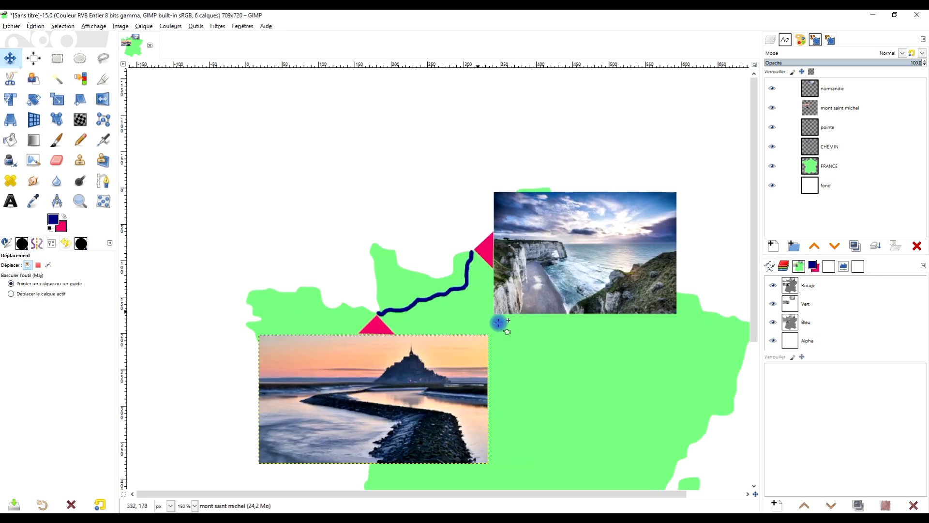
{"action": "scroll", "coordinate": [513, 290], "scroll_direction": "down", "scroll_amount": 2}
Step: Move the normandie photo about 9 px south along the base of its pointer
{"action": "left_click", "coordinate": [816, 162]}
{"action": "scroll", "coordinate": [609, 248], "scroll_direction": "down", "scroll_amount": 2}
{"action": "scroll", "coordinate": [609, 245], "scroll_direction": "up", "scroll_amount": 2}
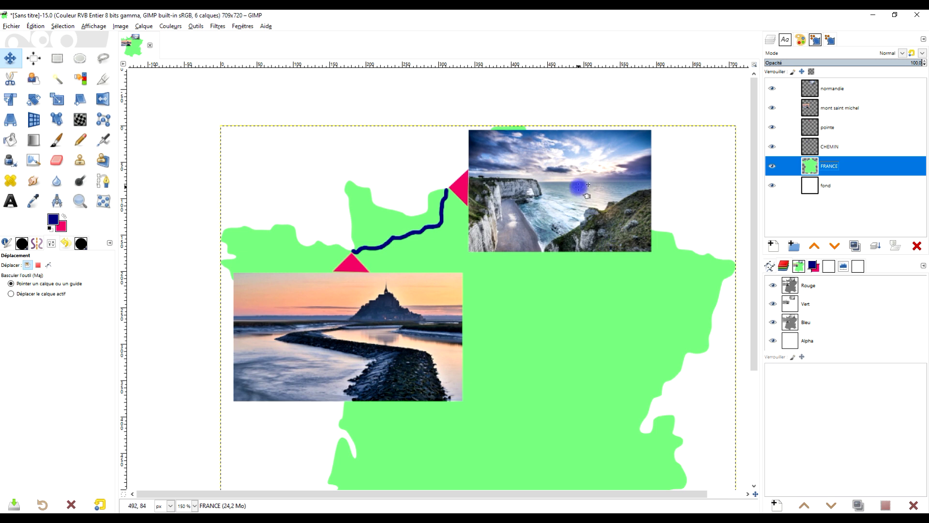
{"action": "left_click_drag", "start_coordinate": [578, 186], "coordinate": [578, 198]}
{"action": "scroll", "coordinate": [595, 269], "scroll_direction": "down", "scroll_amount": 1}
{"action": "scroll", "coordinate": [595, 270], "scroll_direction": "up", "scroll_amount": 1}
{"action": "scroll", "coordinate": [590, 273], "scroll_direction": "down", "scroll_amount": 1}
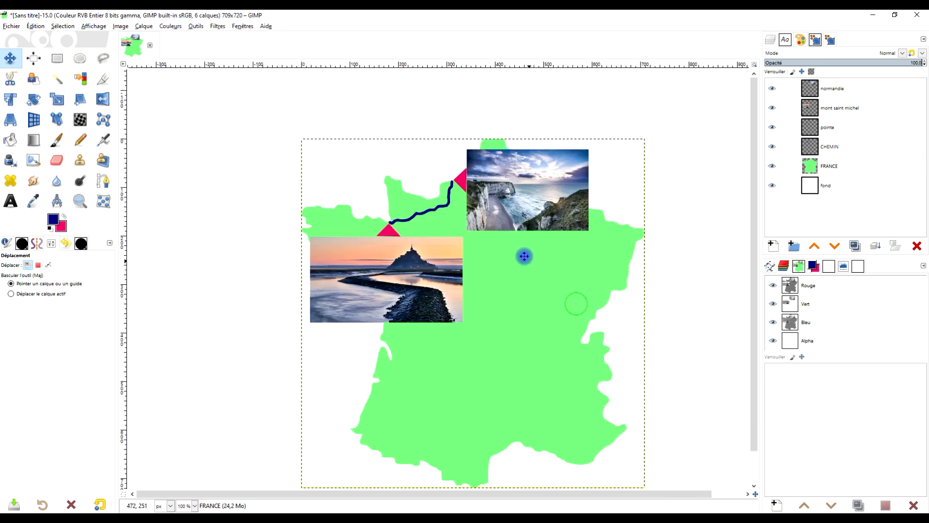
Step: Create a transparent 709 × 720 px layer named bordure directly above the mont saint michel layer
{"action": "left_click", "coordinate": [843, 87]}
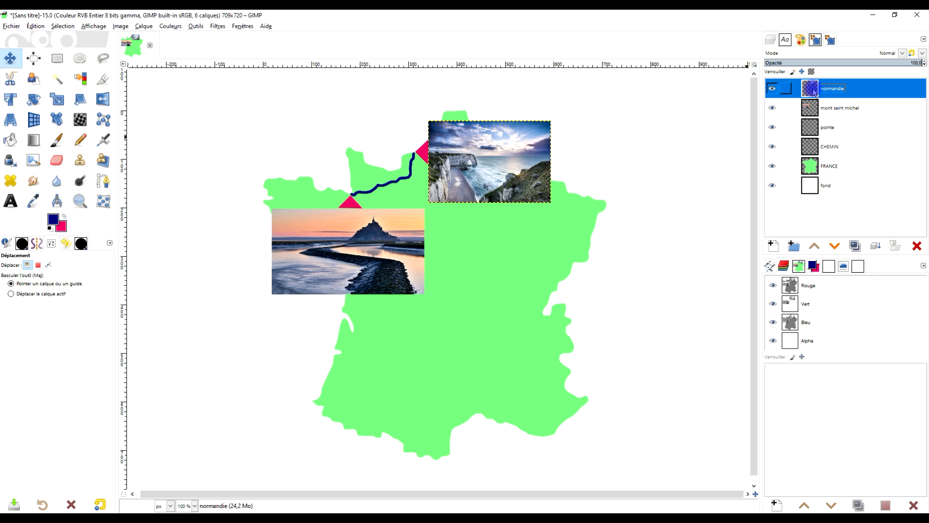
{"action": "left_click", "coordinate": [830, 106]}
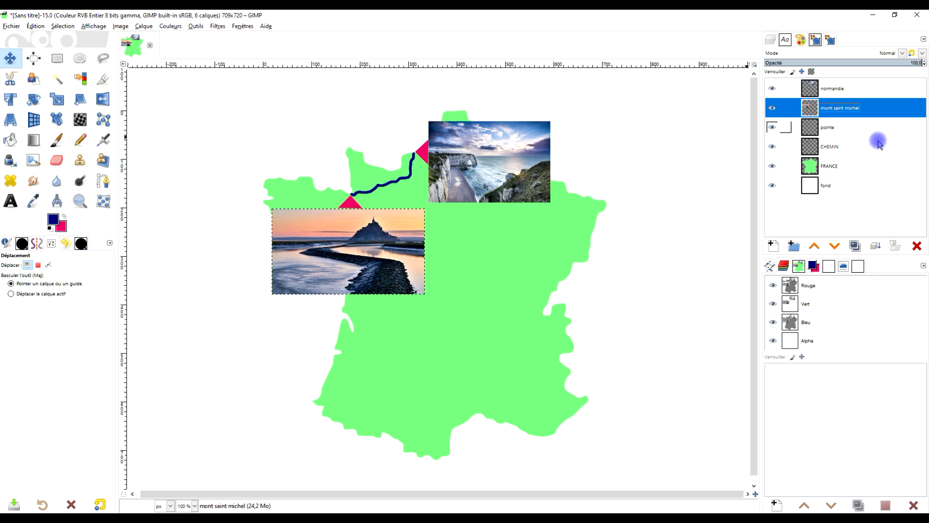
{"action": "left_click", "coordinate": [771, 246]}
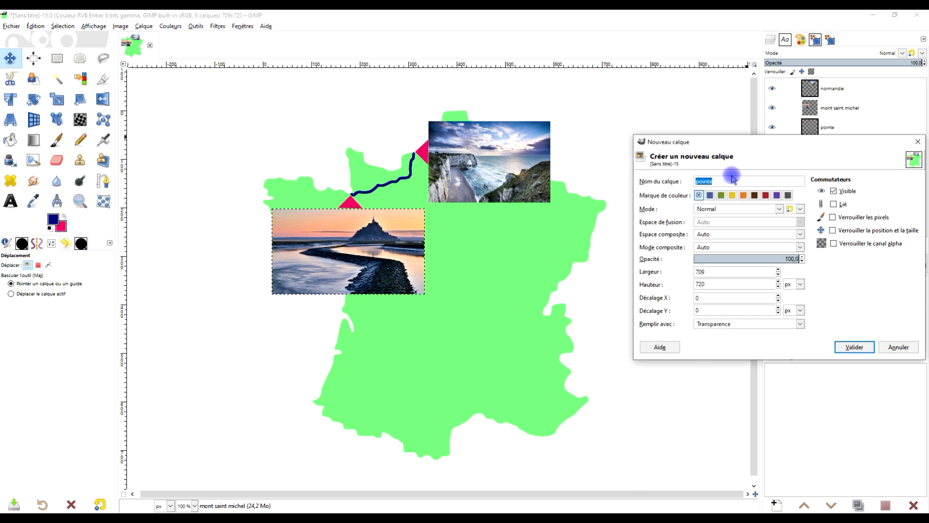
{"action": "type", "text": "bordur"}
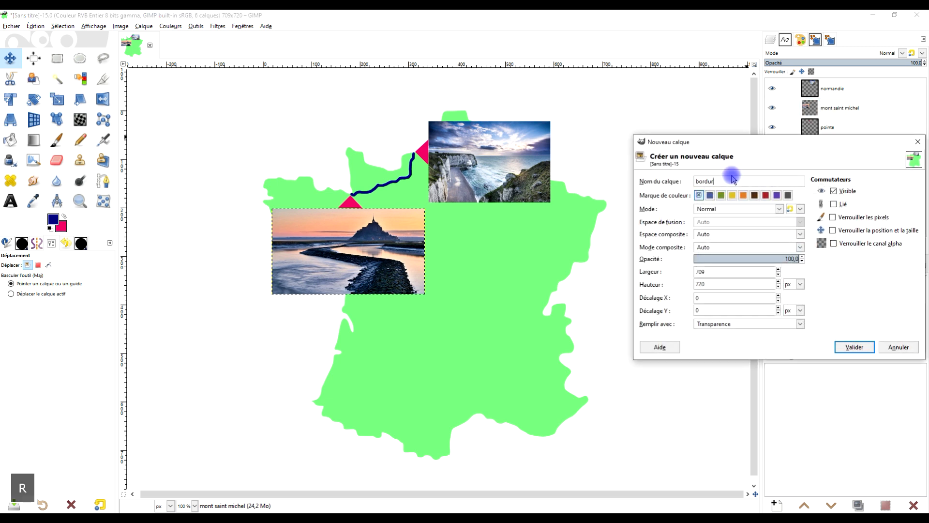
{"action": "type", "text": "e"}
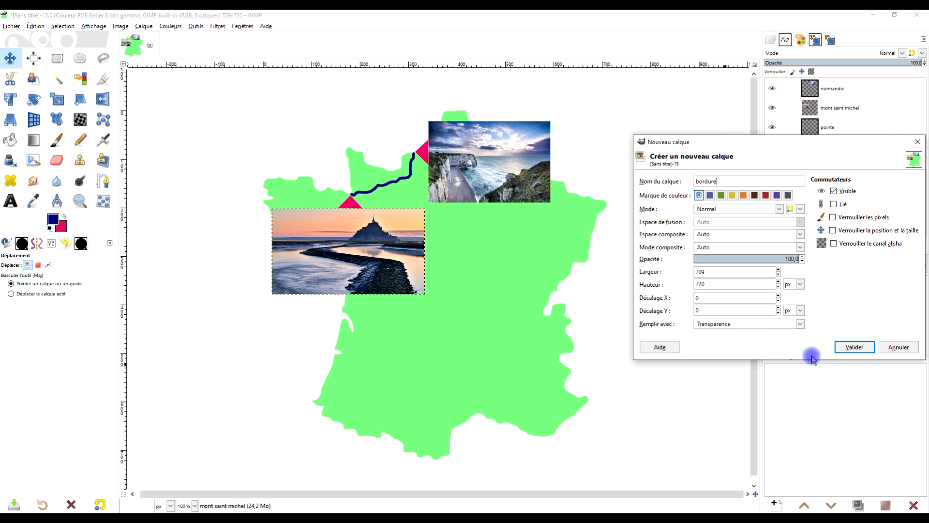
{"action": "left_click", "coordinate": [854, 347]}
Step: Move the bordure layer below the mont saint michel layer, directly above pointe
{"action": "scroll", "coordinate": [463, 143], "scroll_direction": "up", "scroll_amount": 1}
{"action": "scroll", "coordinate": [462, 143], "scroll_direction": "up", "scroll_amount": 1}
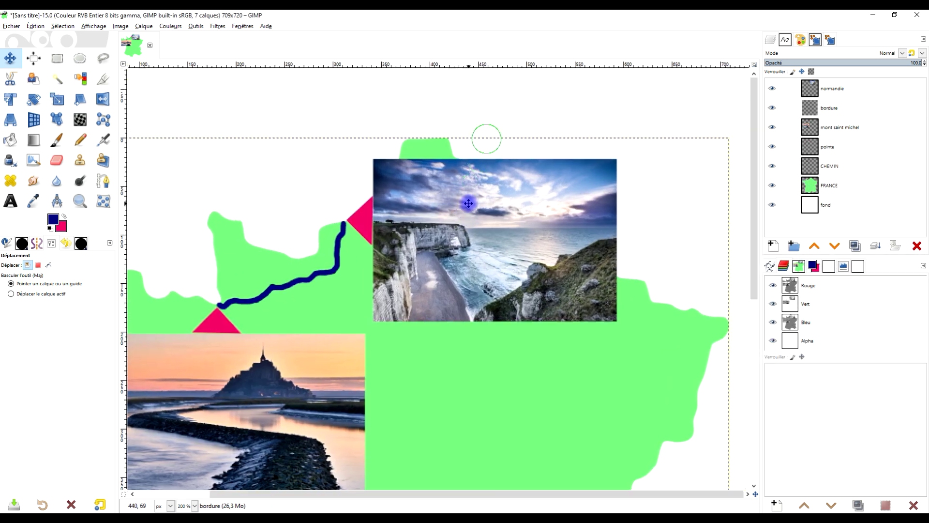
{"action": "key", "text": "r"}
{"action": "left_click", "coordinate": [857, 107]}
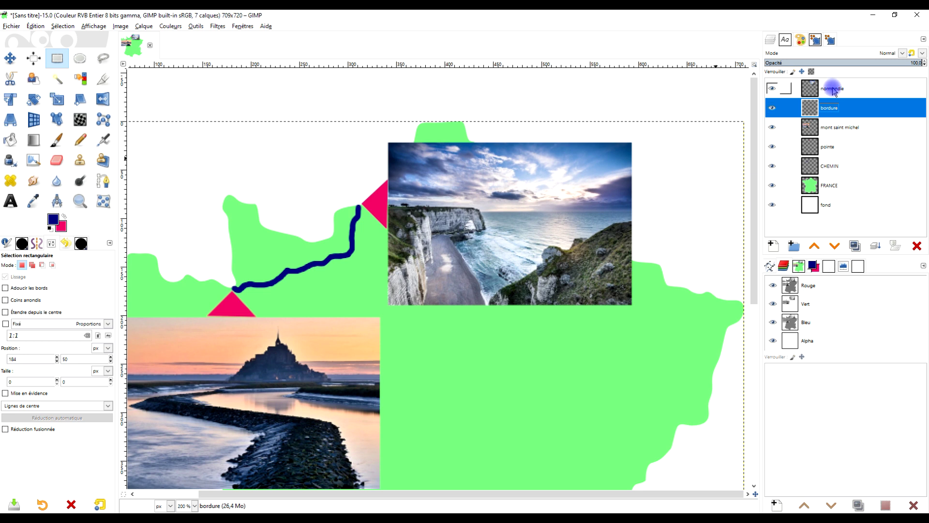
{"action": "left_click_drag", "start_coordinate": [836, 109], "coordinate": [843, 135]}
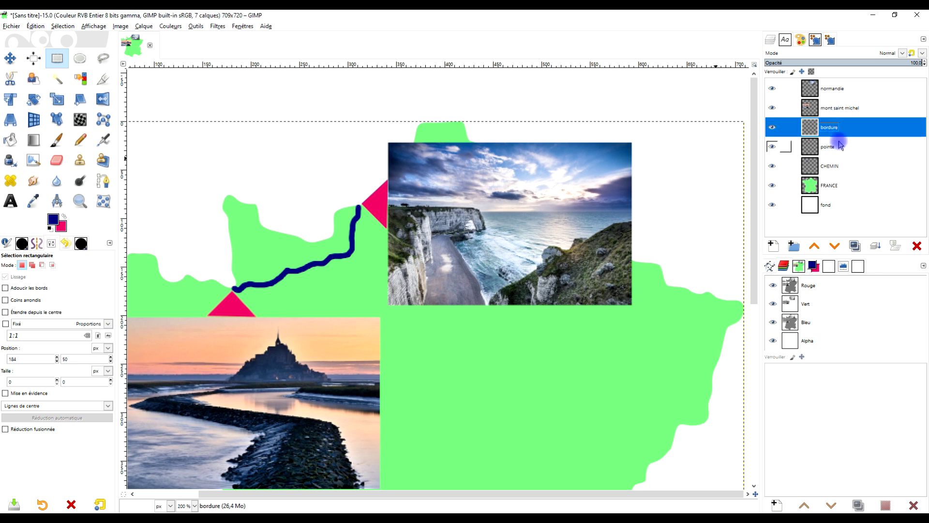
Step: Make a selection from the normandie layer's alpha and set bordure as the active layer
{"action": "left_click", "coordinate": [844, 92]}
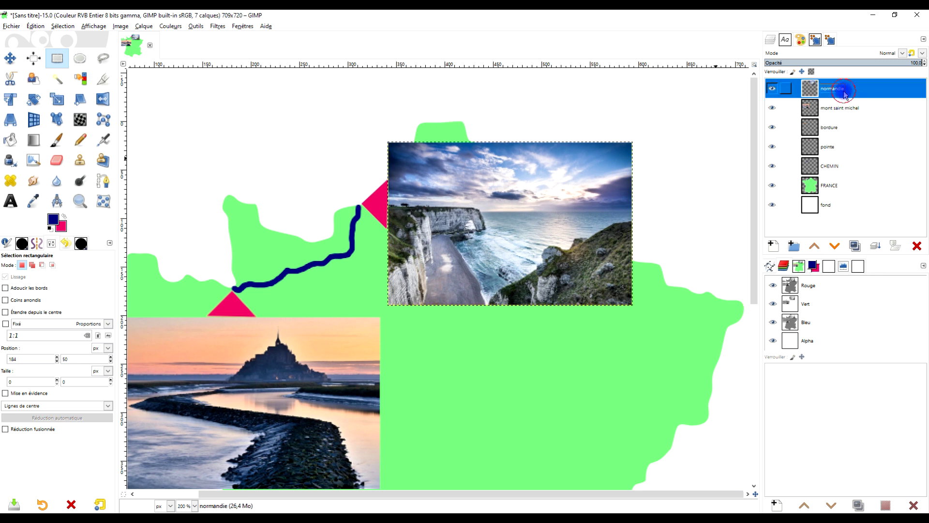
{"action": "right_click", "coordinate": [817, 92]}
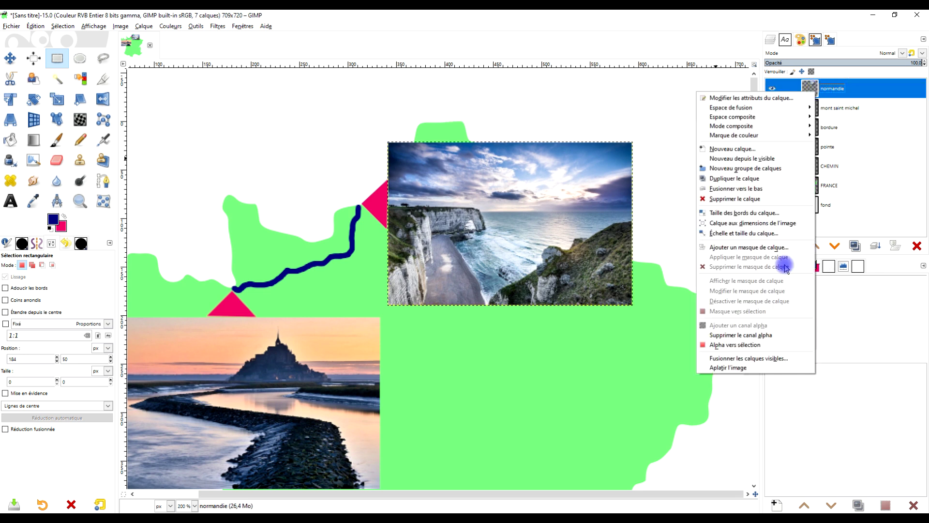
{"action": "left_click", "coordinate": [774, 345]}
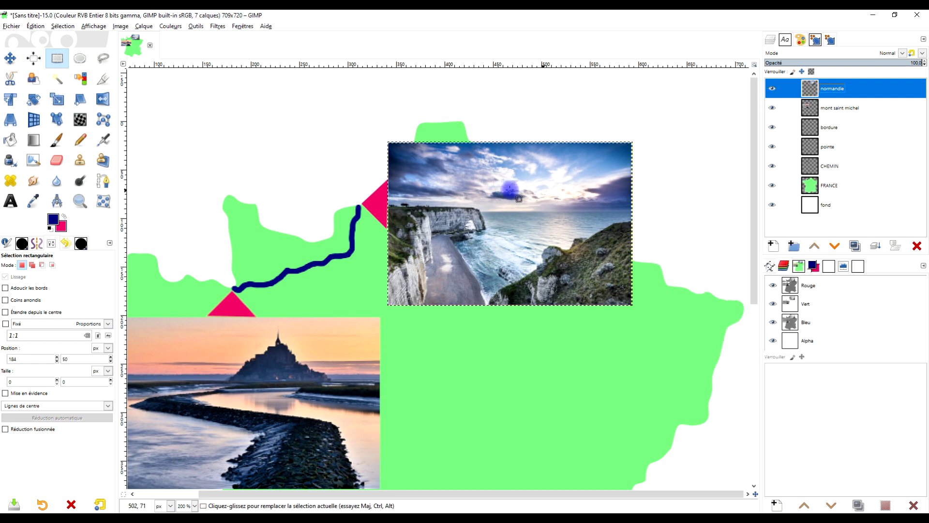
{"action": "left_click", "coordinate": [811, 129]}
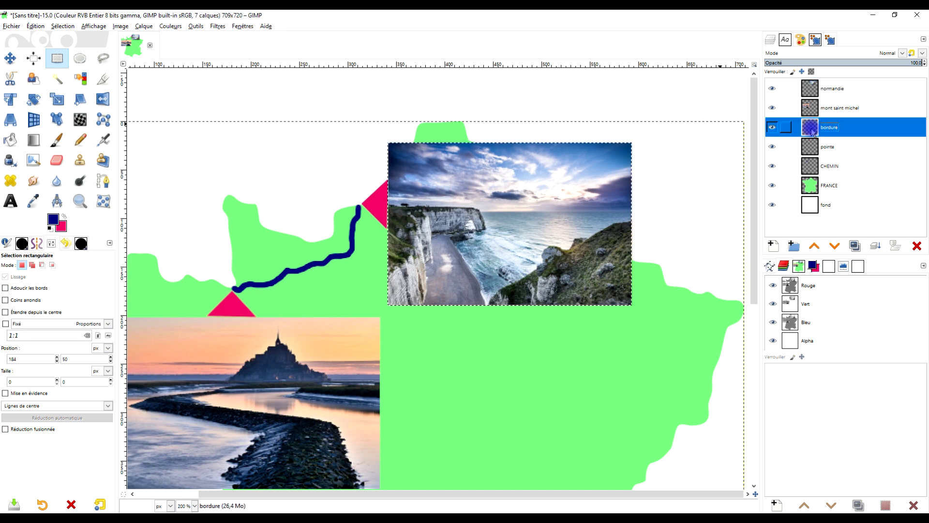
Step: Stroke the selection around the normandie photo on the bordure layer with a 6 px solid navy line
{"action": "left_click", "coordinate": [61, 27]}
{"action": "left_click", "coordinate": [62, 26]}
{"action": "left_click", "coordinate": [35, 26]}
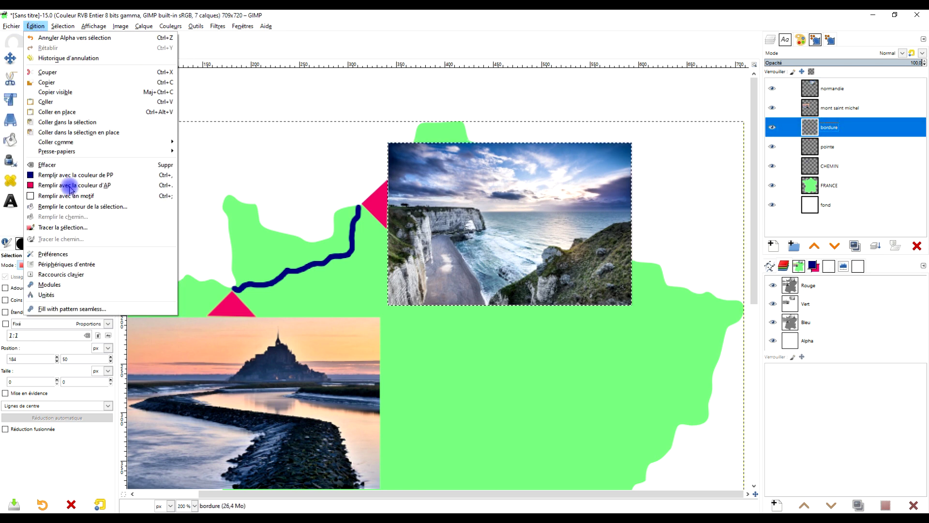
{"action": "left_click", "coordinate": [70, 225]}
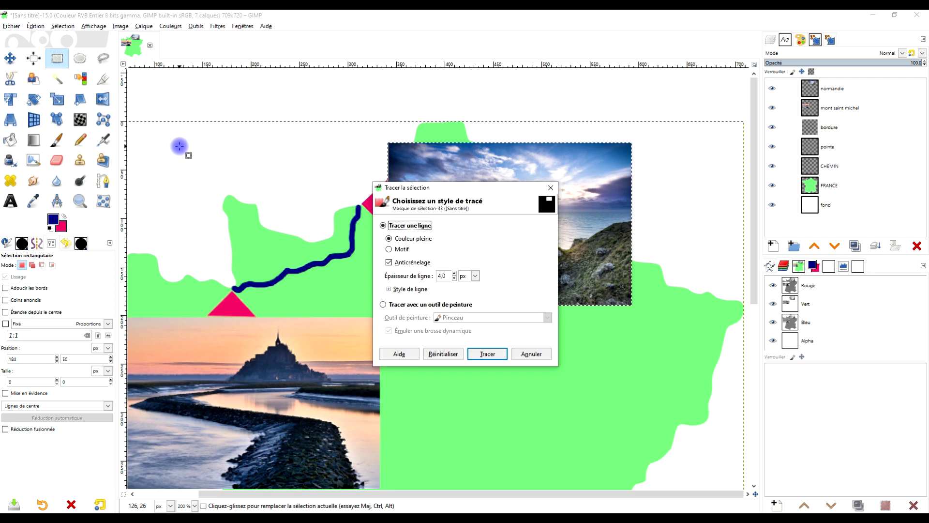
{"action": "left_click", "coordinate": [454, 274]}
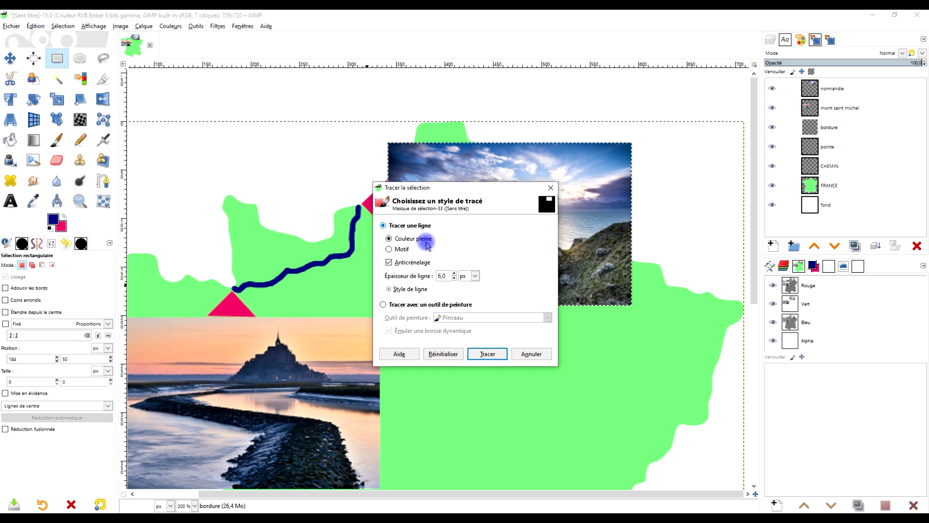
{"action": "left_click", "coordinate": [488, 353]}
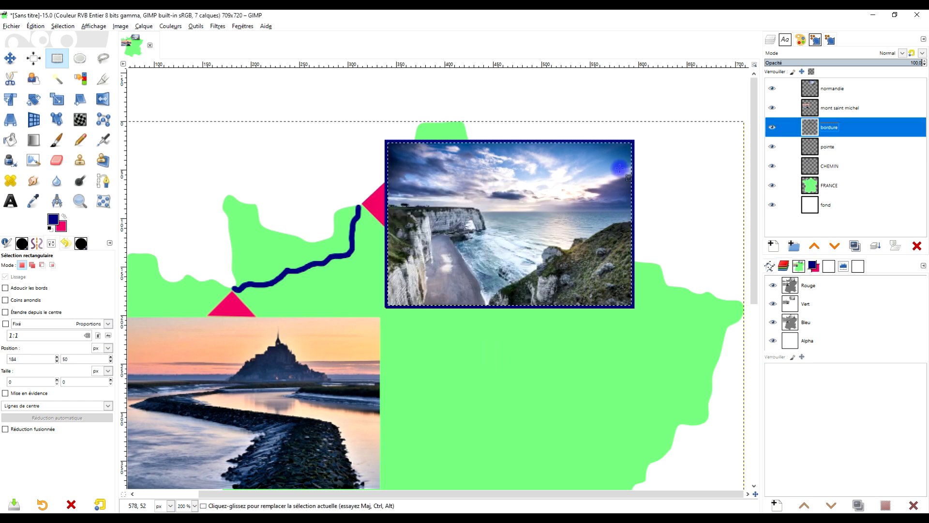
Step: Turn the mont saint michel layer's alpha into a selection and make bordure the active layer again
{"action": "scroll", "coordinate": [601, 253], "scroll_direction": "down", "scroll_amount": 4}
{"action": "scroll", "coordinate": [602, 253], "scroll_direction": "left", "scroll_amount": 5}
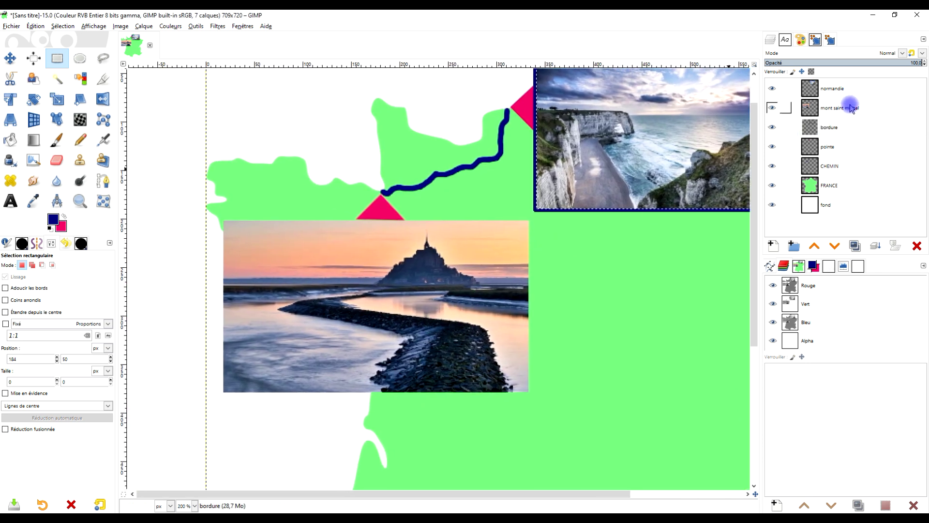
{"action": "left_click", "coordinate": [835, 107]}
{"action": "right_click", "coordinate": [835, 108]}
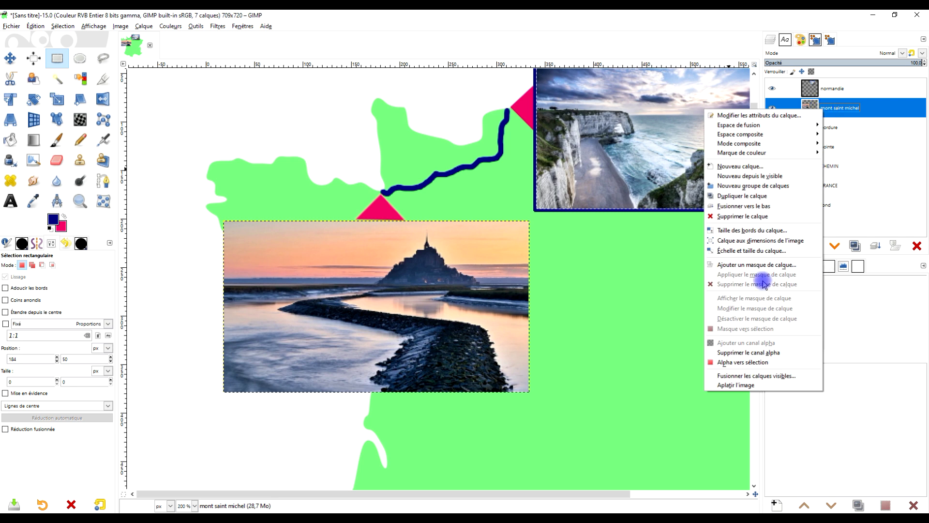
{"action": "left_click", "coordinate": [759, 362]}
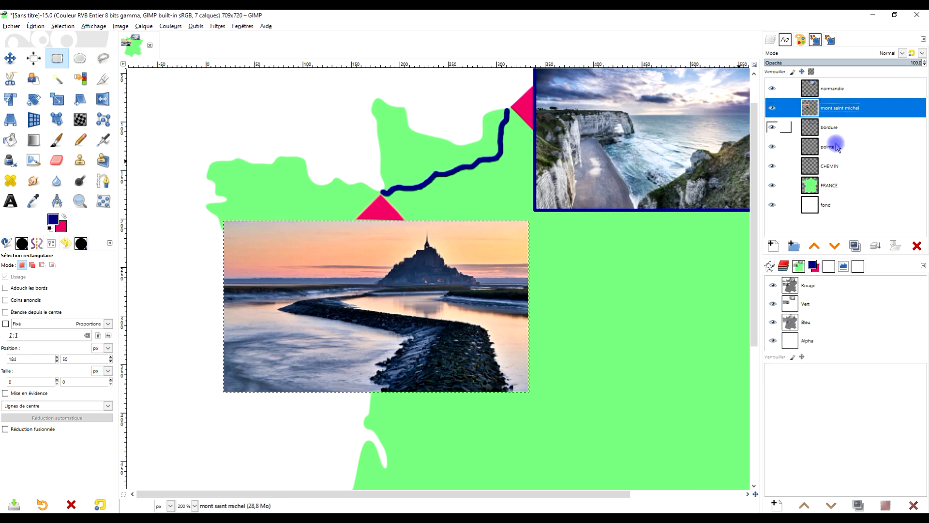
{"action": "left_click", "coordinate": [829, 127]}
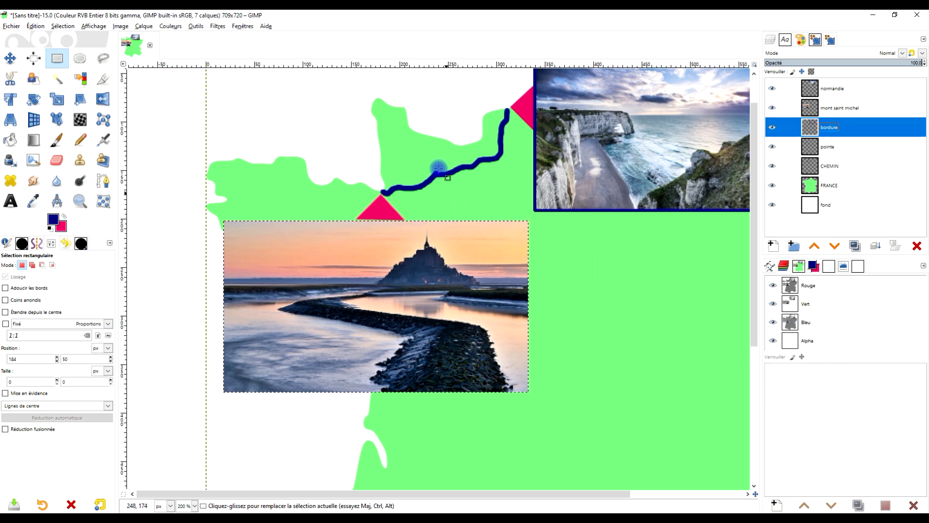
Step: Stroke the selection around the mont saint michel photo on the bordure layer with a 6 px solid navy line
{"action": "left_click", "coordinate": [36, 26]}
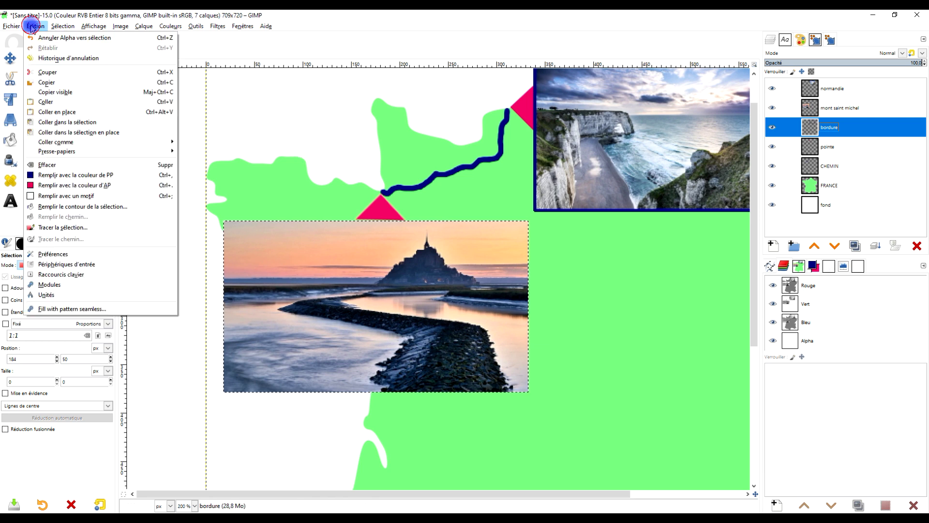
{"action": "left_click", "coordinate": [63, 227]}
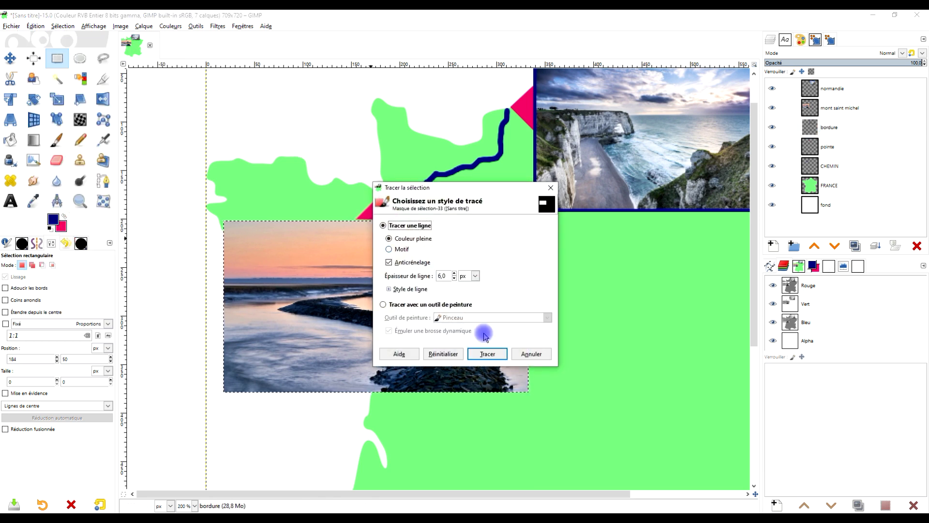
{"action": "left_click", "coordinate": [487, 353]}
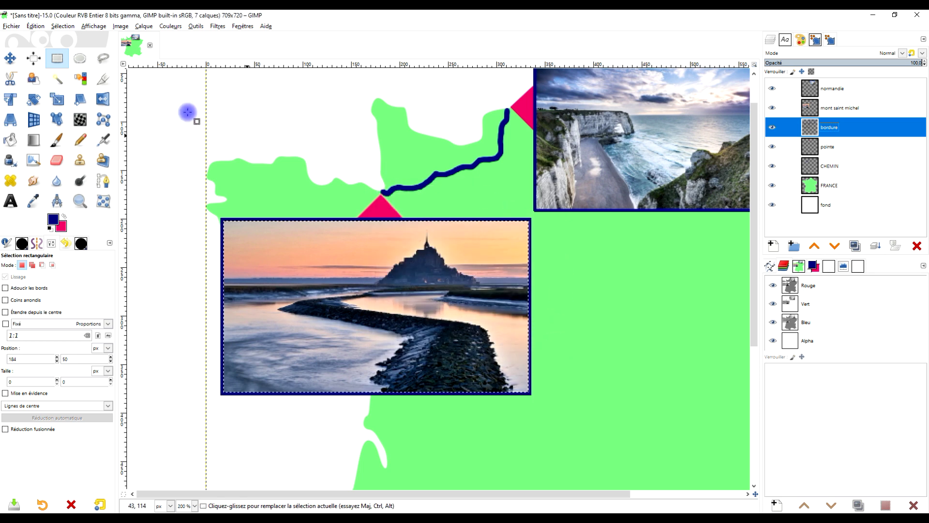
Step: Remove the selection around the mont saint michel photo
{"action": "left_click", "coordinate": [63, 26]}
{"action": "left_click", "coordinate": [84, 46]}
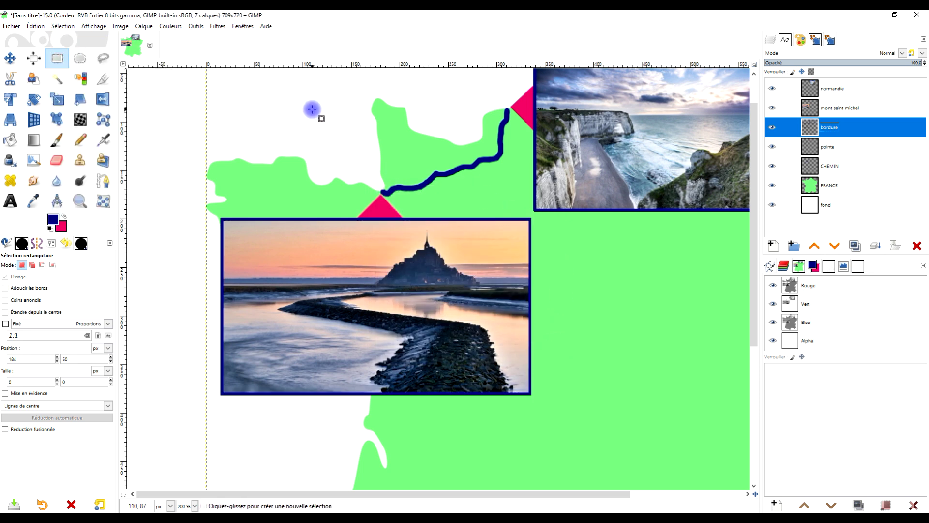
{"action": "key", "text": "1"}
{"action": "key", "text": "z"}
{"action": "left_click_drag", "start_coordinate": [281, 146], "coordinate": [611, 468]}
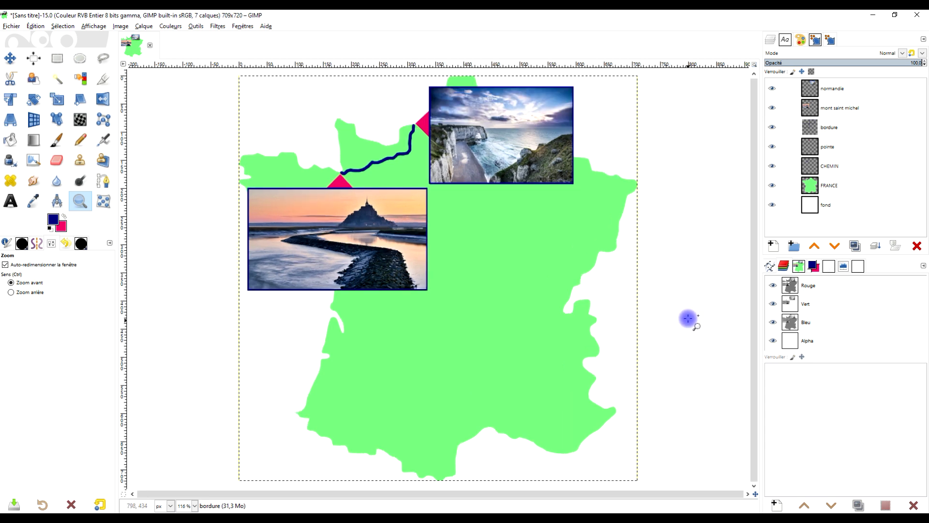